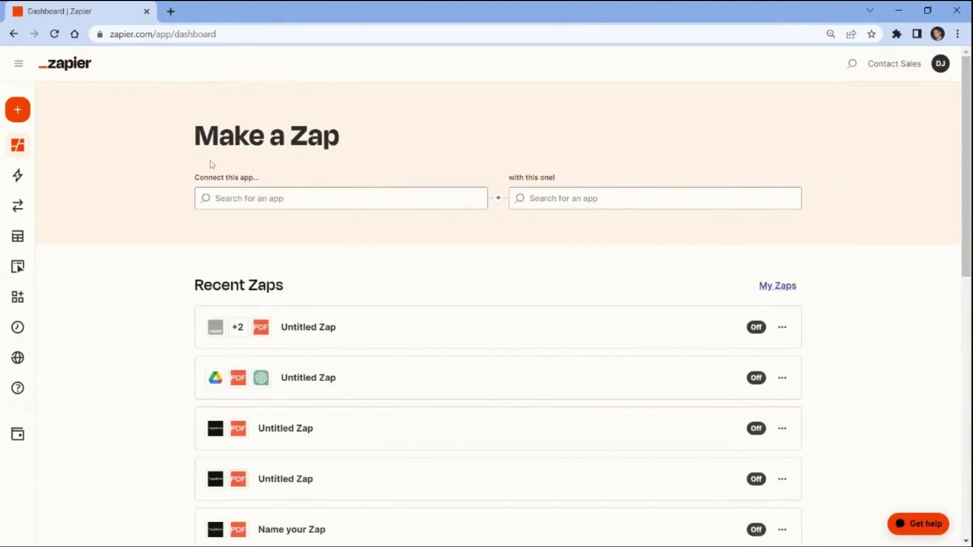
Create a new Zap triggered by New Spreadsheet in Google Sheets
{"action": "left_click", "coordinate": [22, 110]}
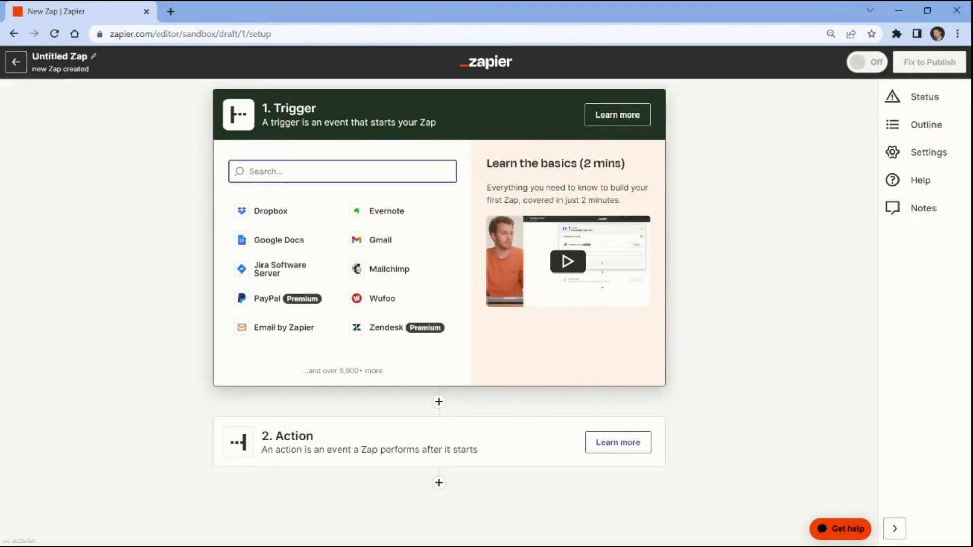
{"action": "type", "text": "google sheets"}
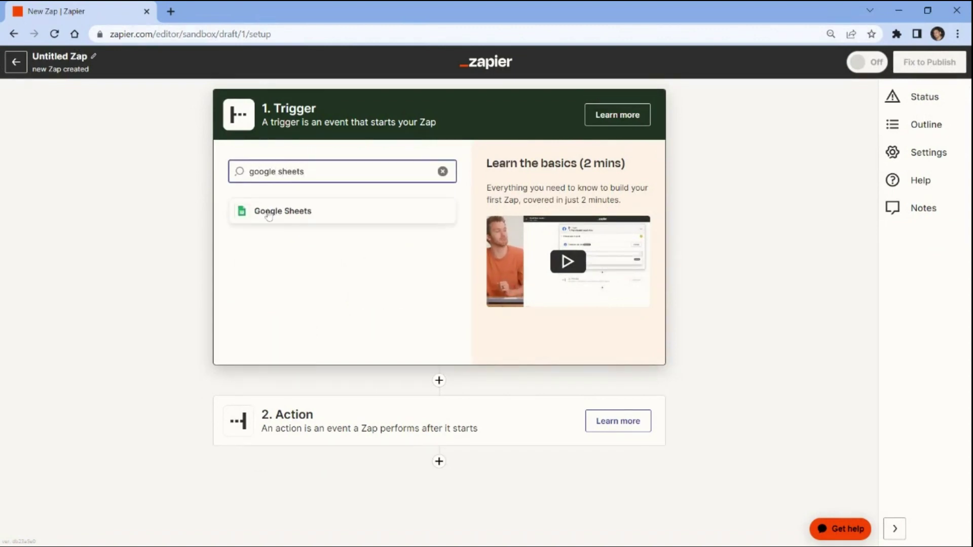
{"action": "left_click", "coordinate": [269, 212]}
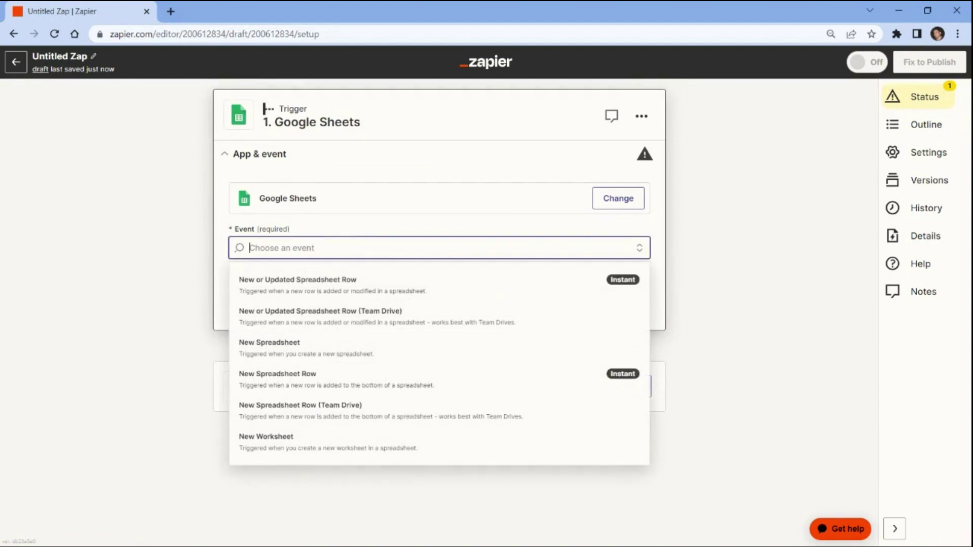
{"action": "left_click", "coordinate": [261, 347]}
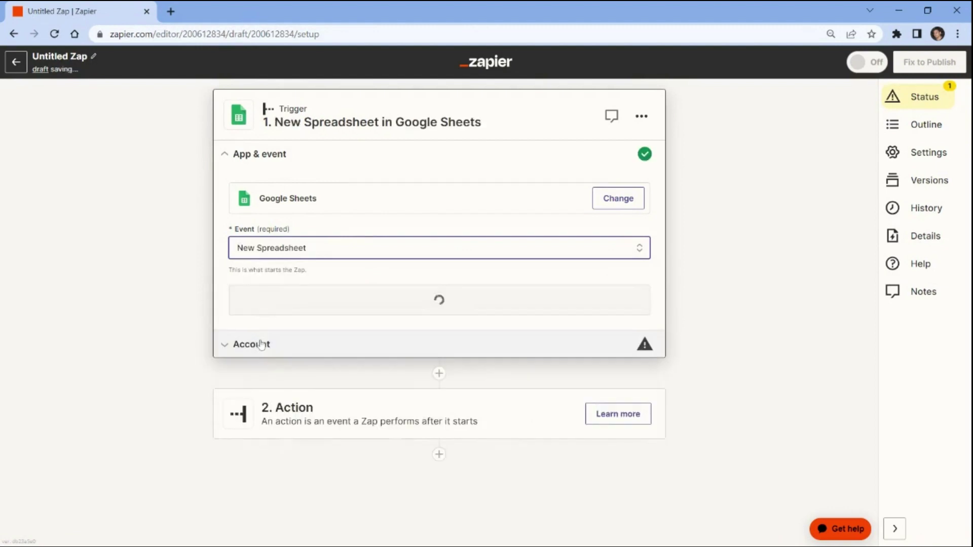
{"action": "left_click", "coordinate": [253, 309]}
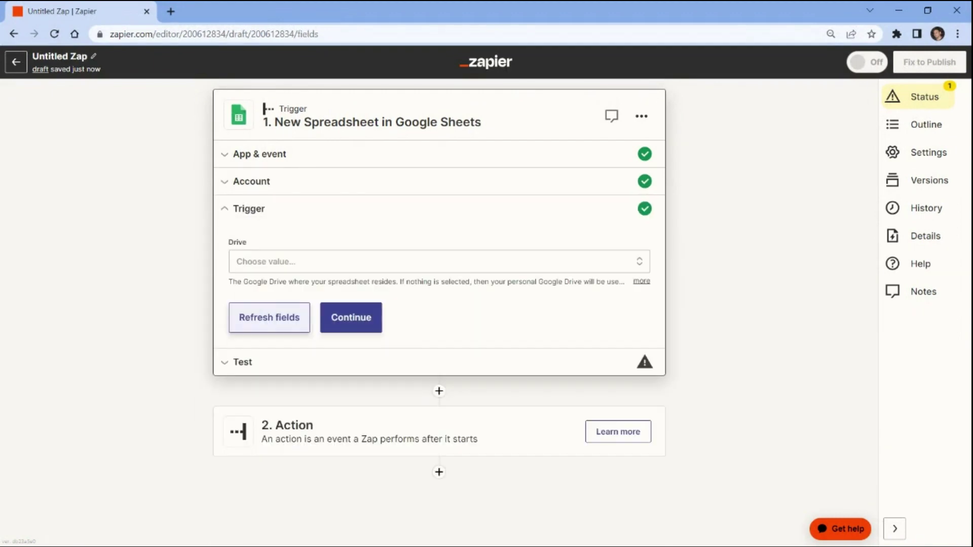
Watch My Google Drive, test the trigger for sample spreadsheets, and search 'pdf.co' for step 2
{"action": "left_click", "coordinate": [242, 264]}
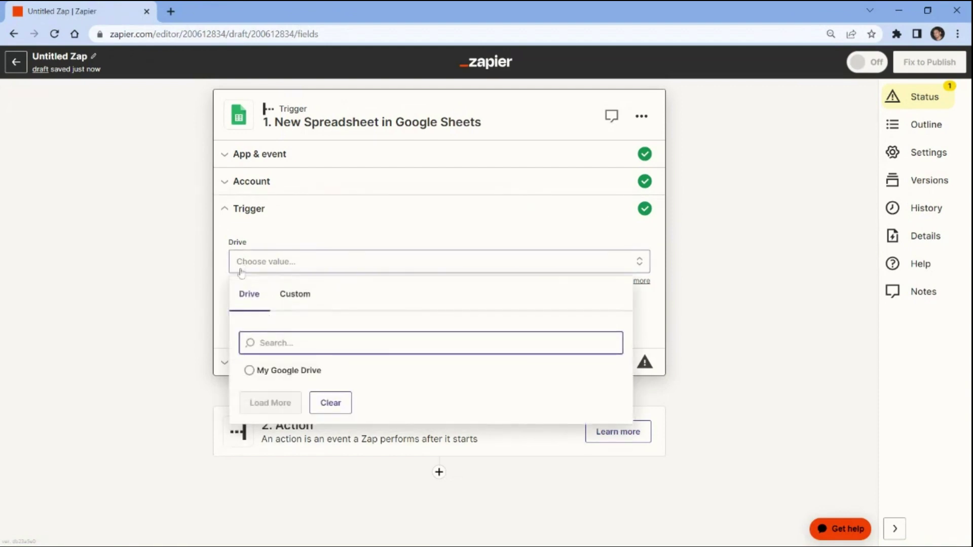
{"action": "left_click", "coordinate": [250, 371]}
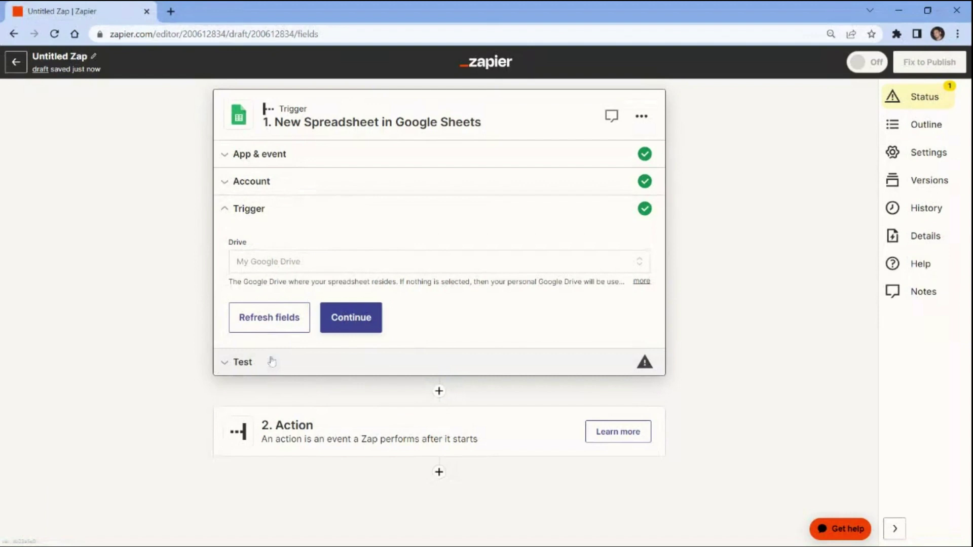
{"action": "left_click", "coordinate": [357, 318]}
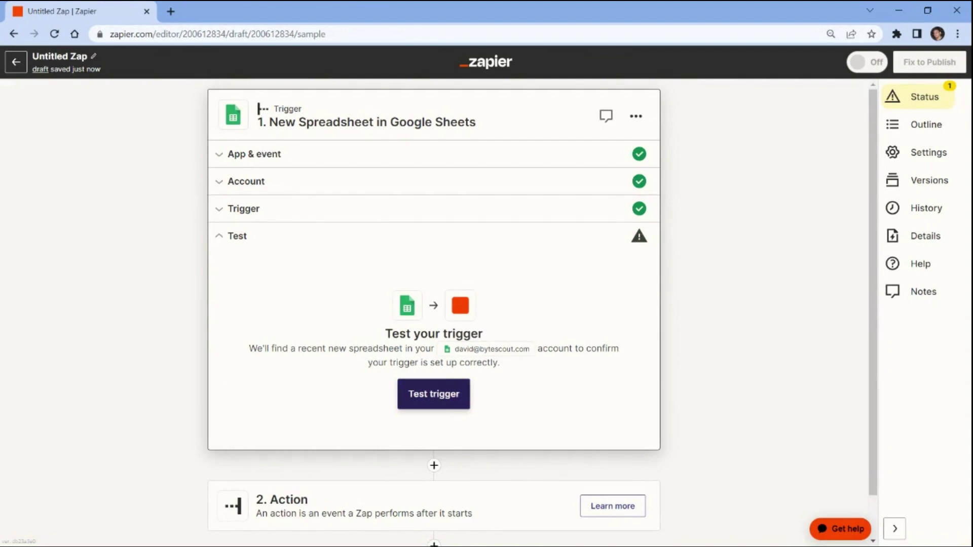
{"action": "left_click", "coordinate": [435, 399]}
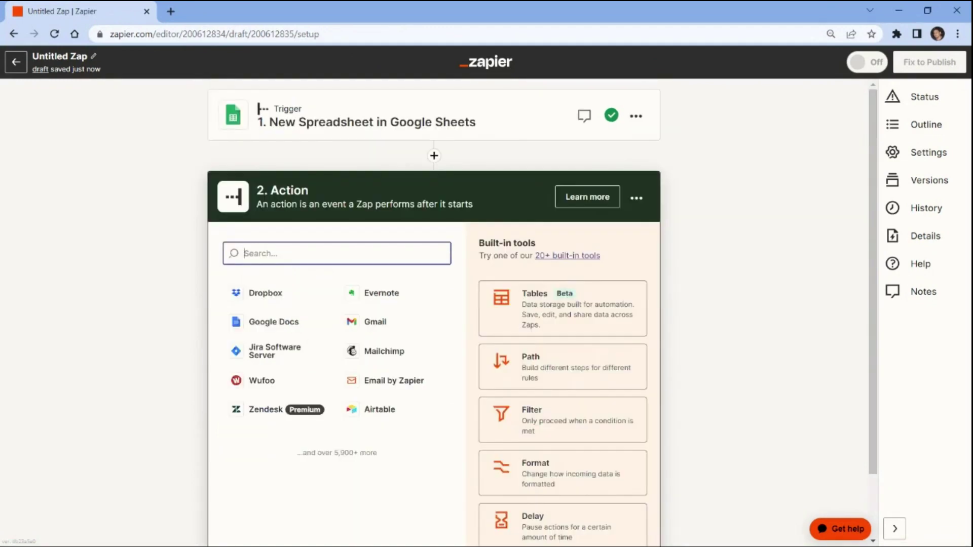
{"action": "type", "text": "pdf.co"}
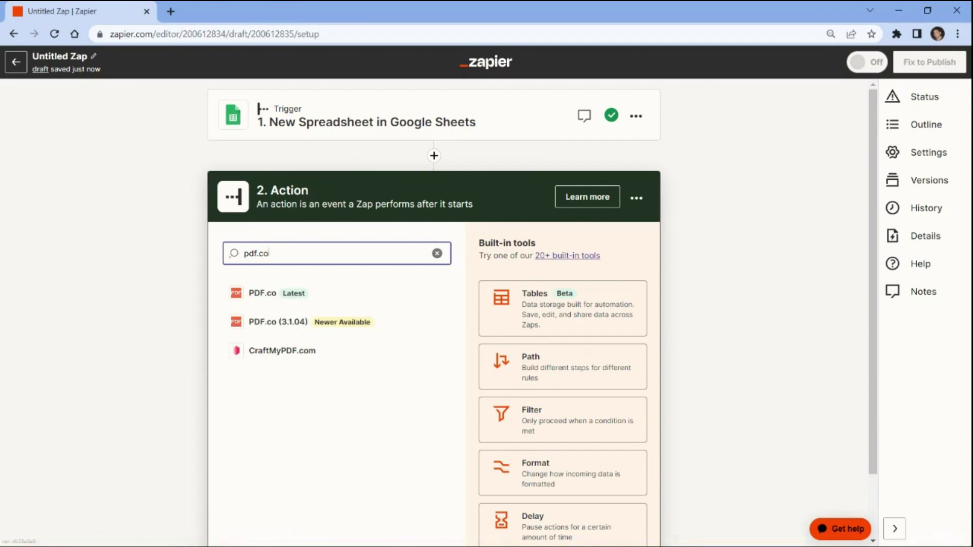
Set step 2 to PDF.co with the Anything to PDF Converter event
{"action": "left_click", "coordinate": [297, 294]}
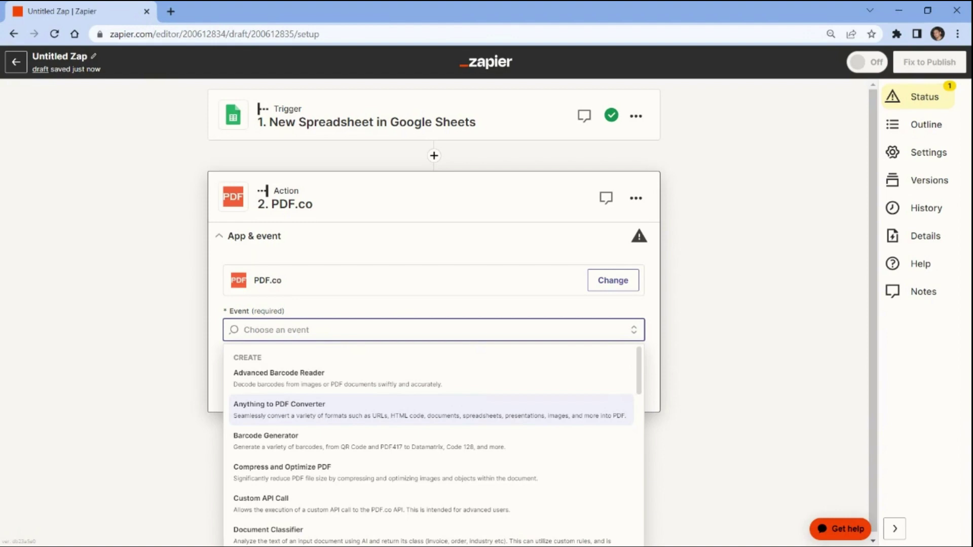
{"action": "left_click", "coordinate": [283, 407]}
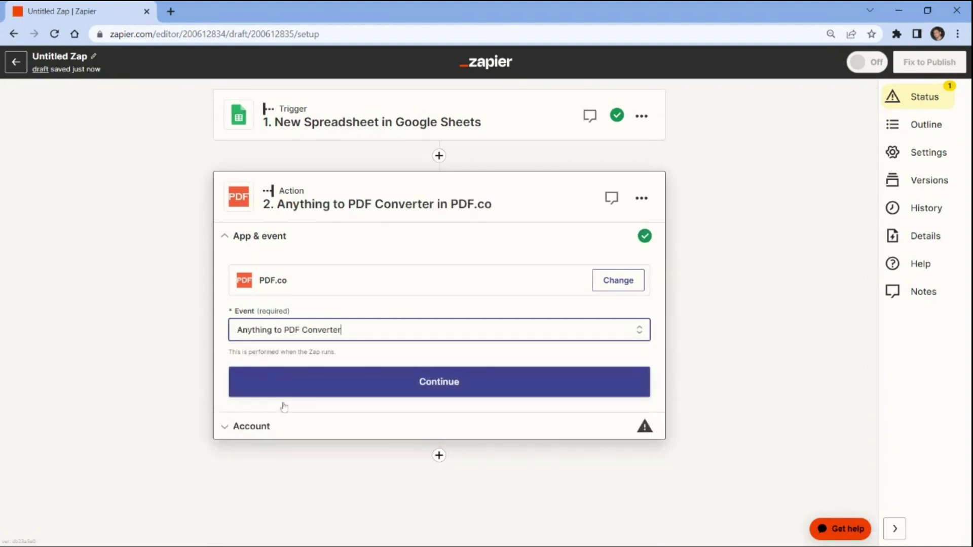
{"action": "left_click", "coordinate": [274, 389]}
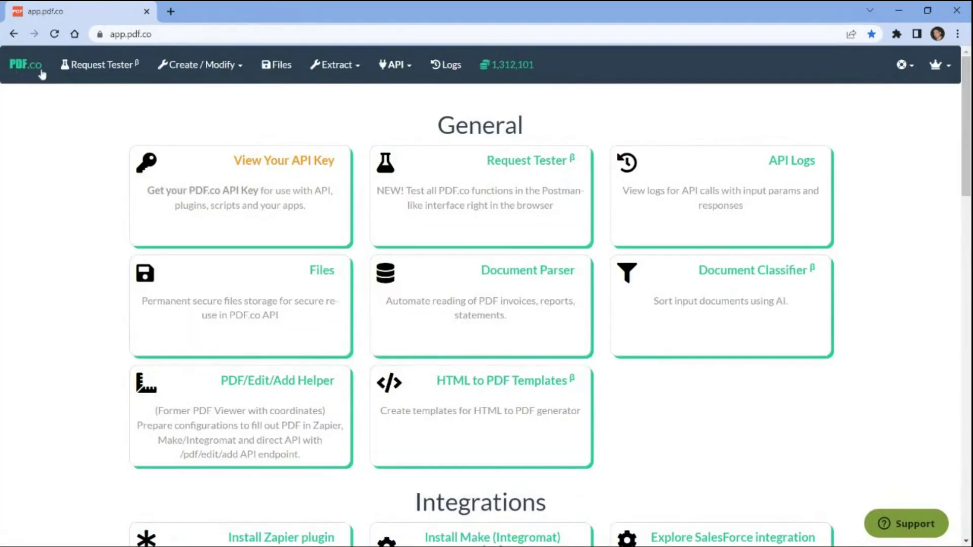
Reveal the PDF.co API key on the dashboard and copy it
{"action": "left_click", "coordinate": [269, 161]}
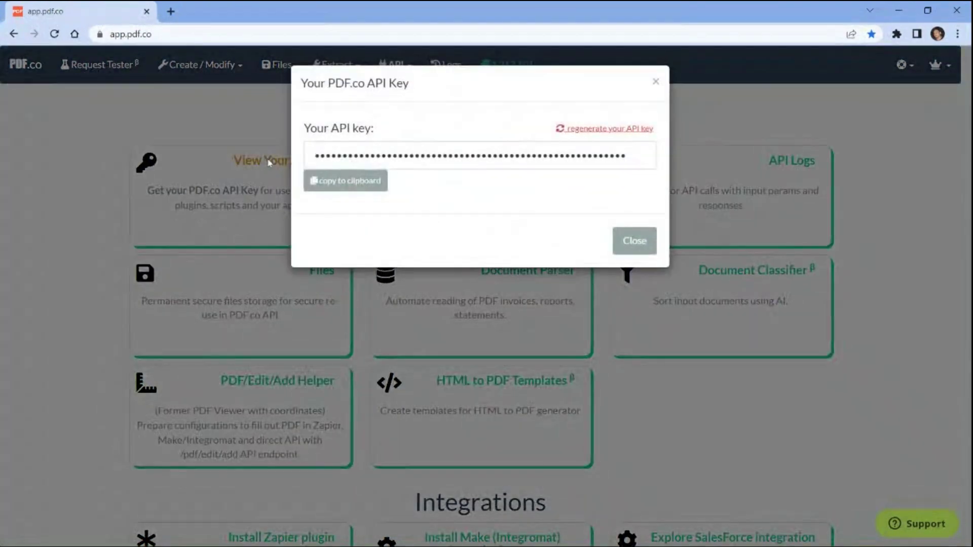
{"action": "left_click", "coordinate": [348, 185]}
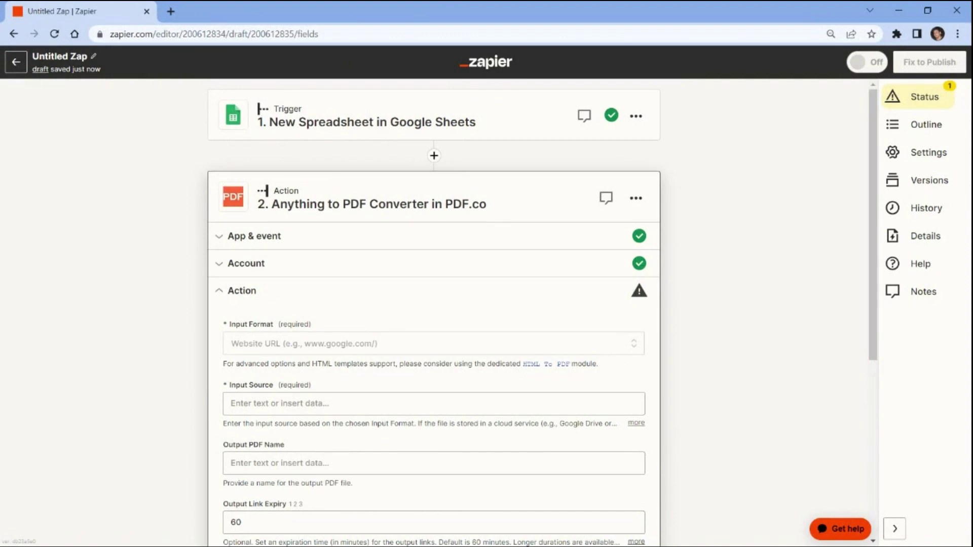
Set the PDF.co input format to spreadsheet file URL
{"action": "left_click", "coordinate": [254, 345]}
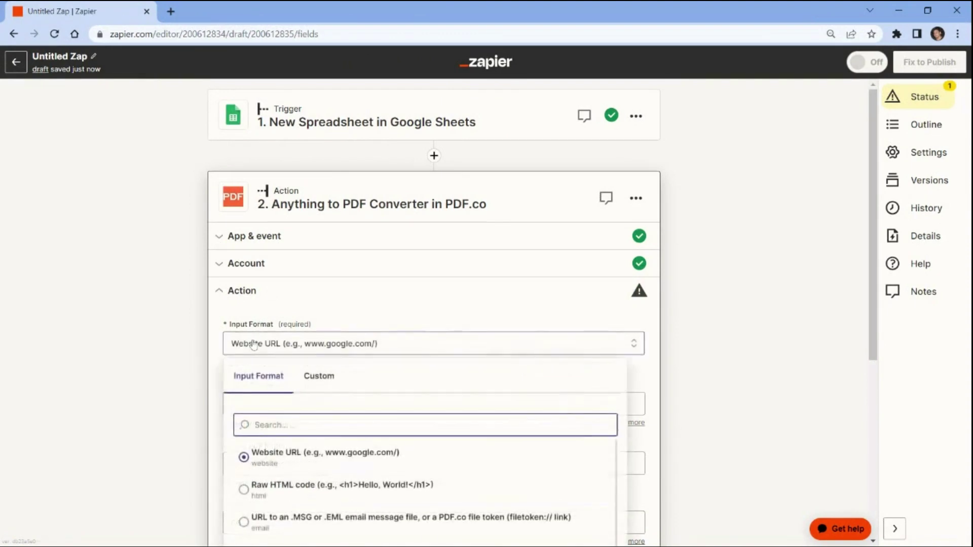
{"action": "scroll", "coordinate": [254, 263], "scroll_direction": "down", "scroll_amount": 3}
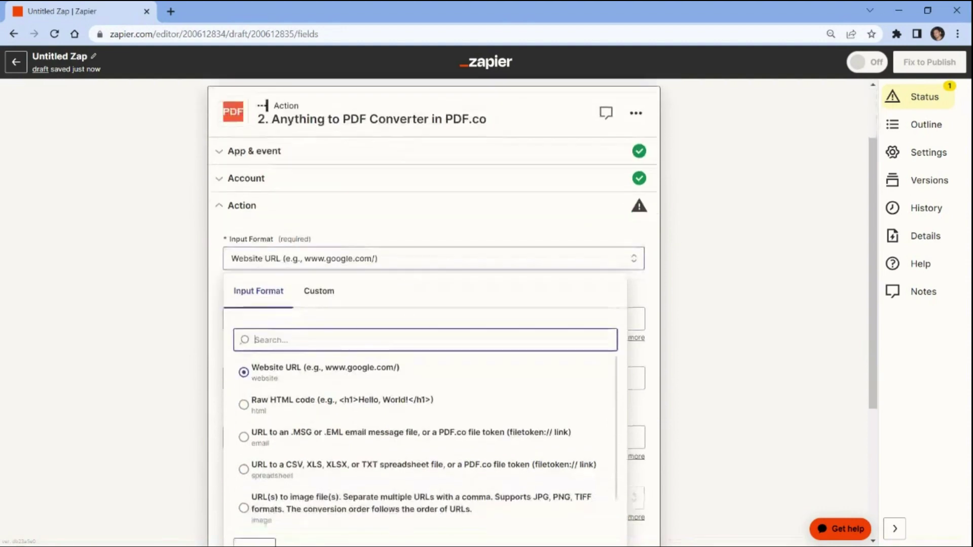
{"action": "scroll", "coordinate": [250, 367], "scroll_direction": "down", "scroll_amount": 1}
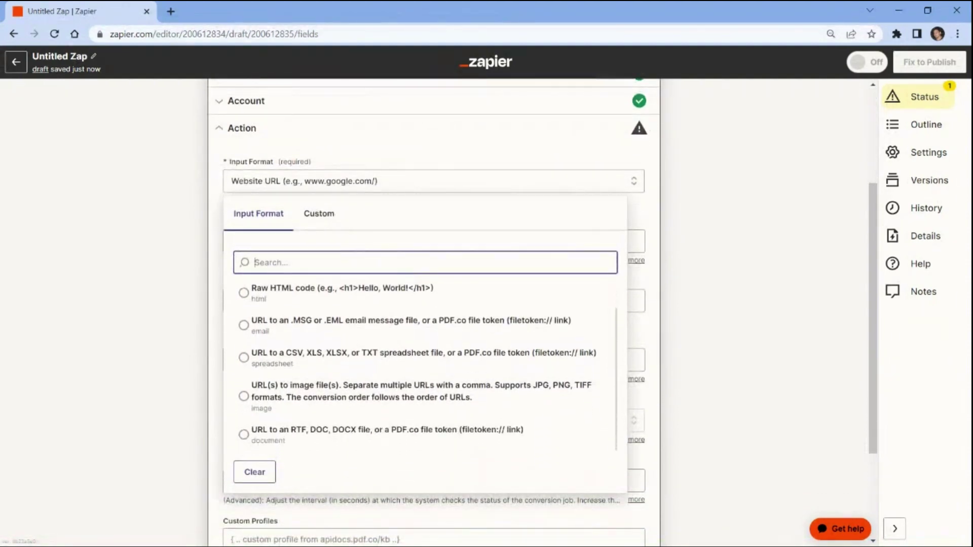
{"action": "scroll", "coordinate": [250, 367], "scroll_direction": "up", "scroll_amount": 2}
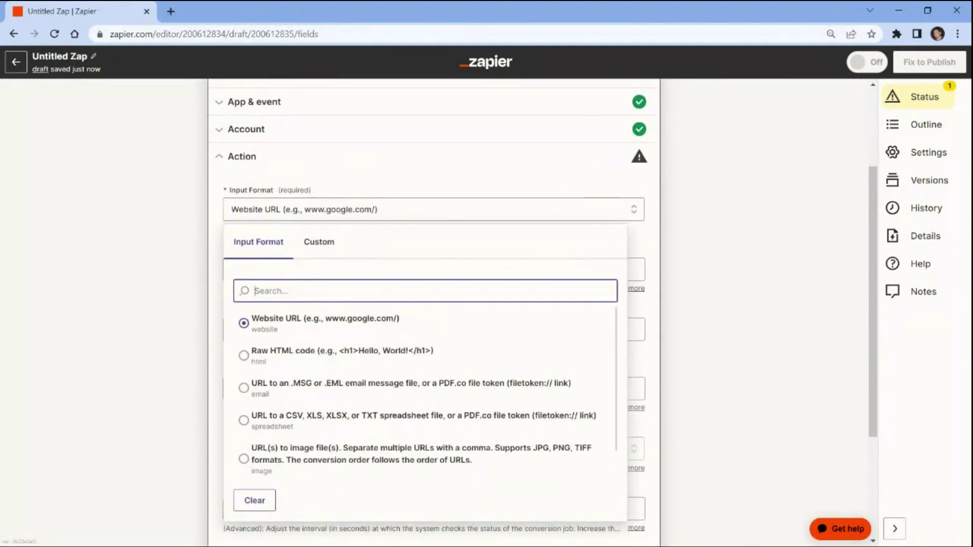
{"action": "left_click", "coordinate": [244, 421]}
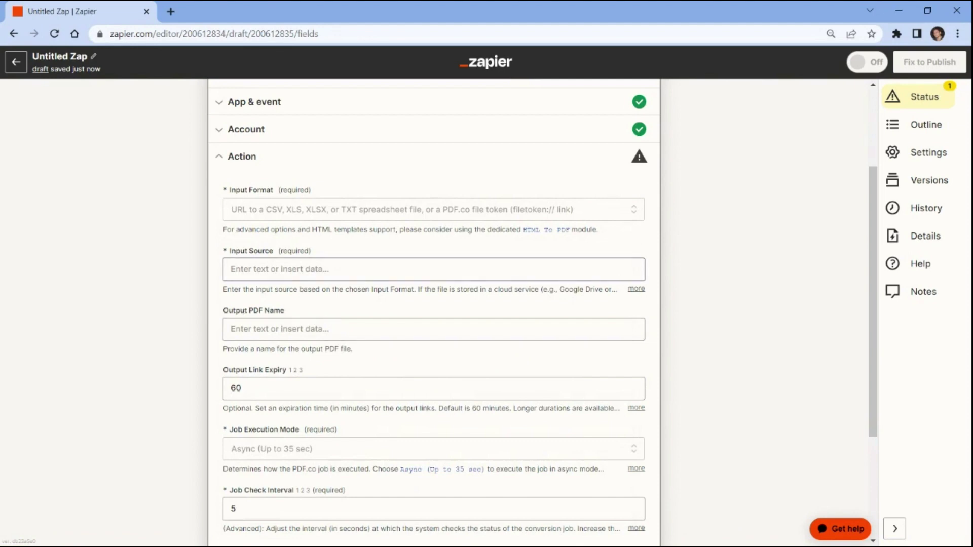
Use the trigger's Direct Link as input source and name the output PDF GeneratedPDF
{"action": "left_click", "coordinate": [629, 272]}
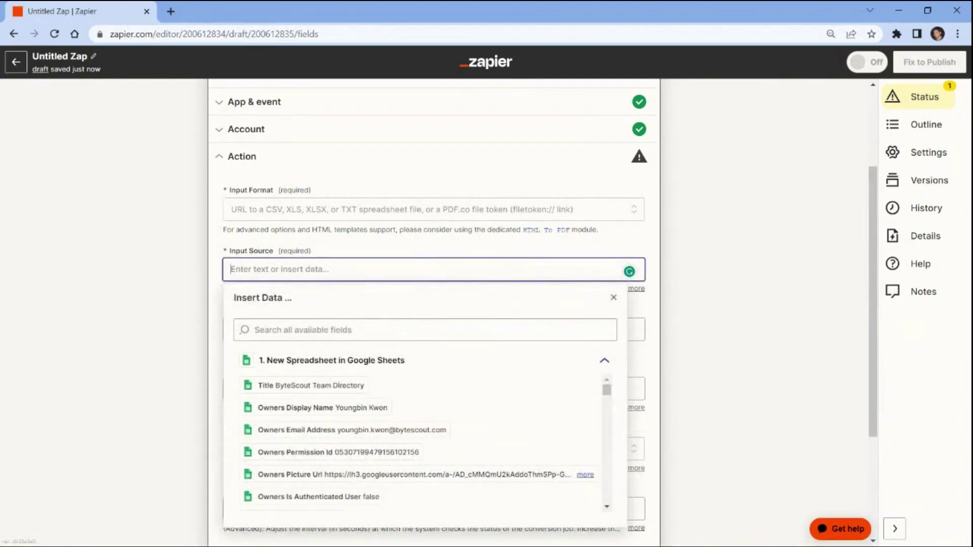
{"action": "scroll", "coordinate": [268, 411], "scroll_direction": "down", "scroll_amount": 3}
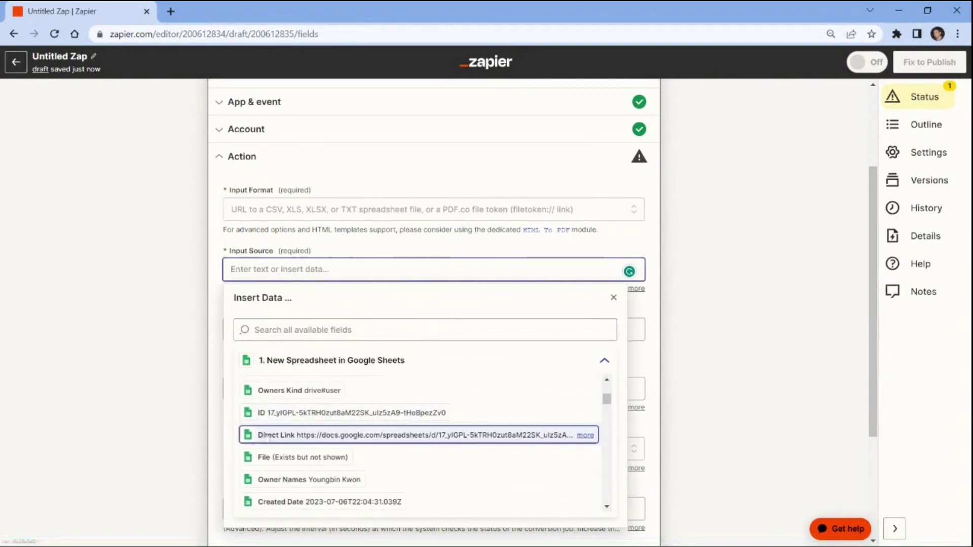
{"action": "left_click", "coordinate": [234, 434]}
{"action": "left_click", "coordinate": [197, 431]}
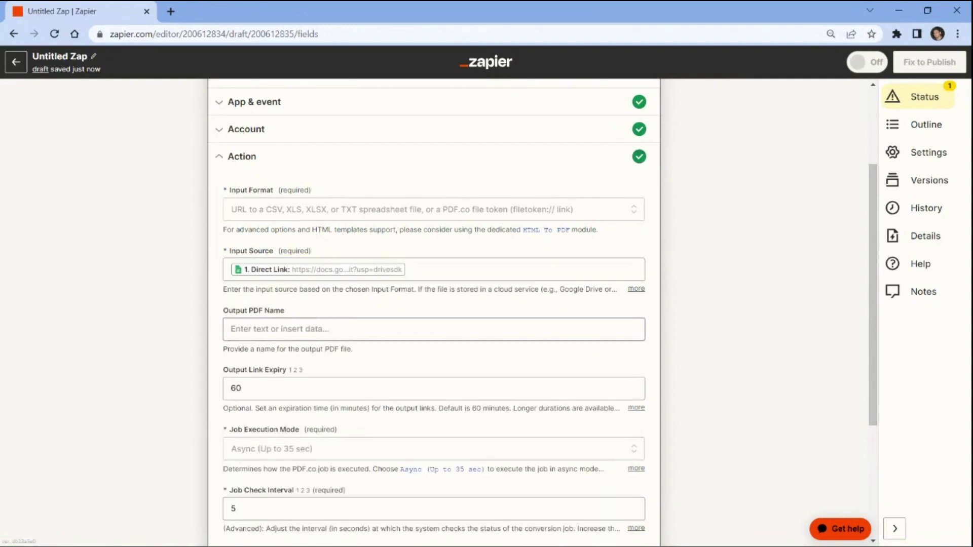
{"action": "left_click", "coordinate": [231, 329]}
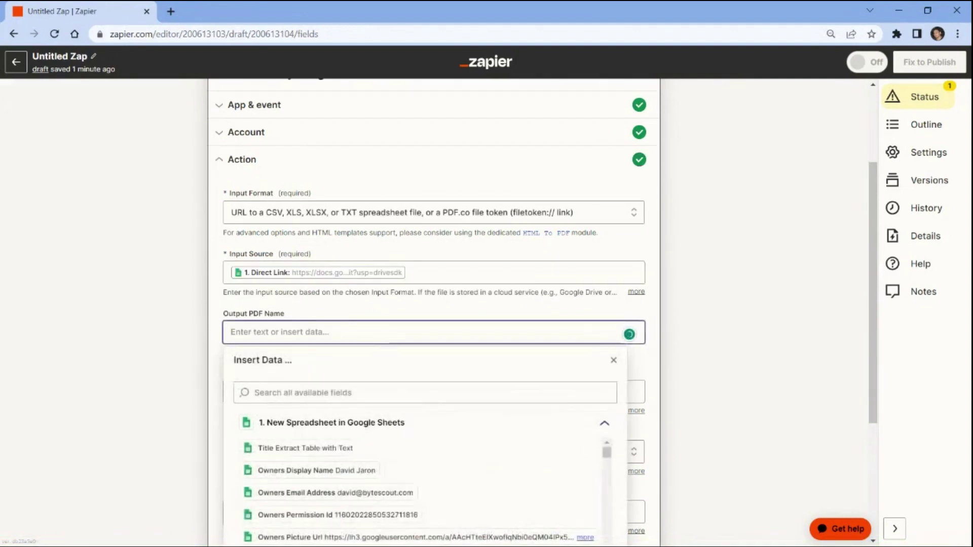
{"action": "type", "text": "Gene"}
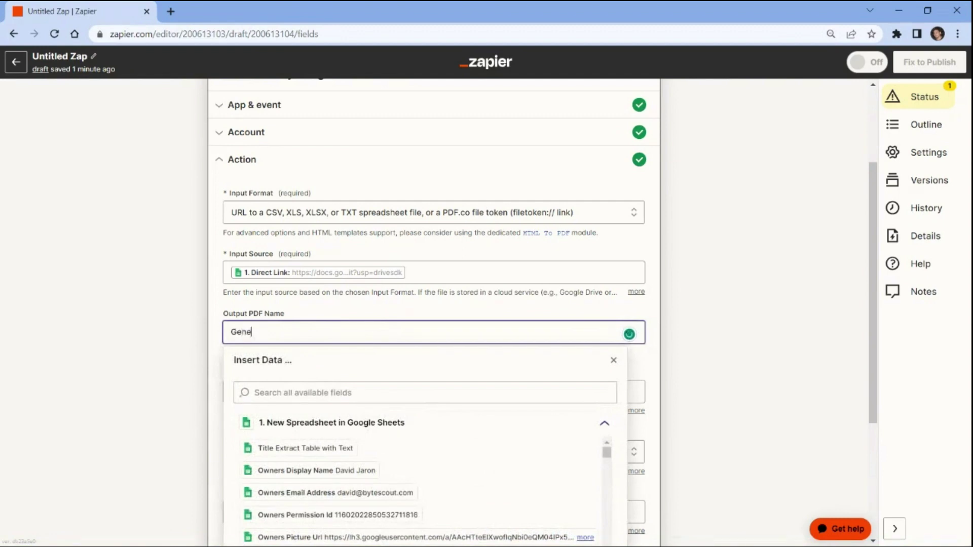
{"action": "type", "text": "ratedPDF"}
{"action": "left_click", "coordinate": [197, 335]}
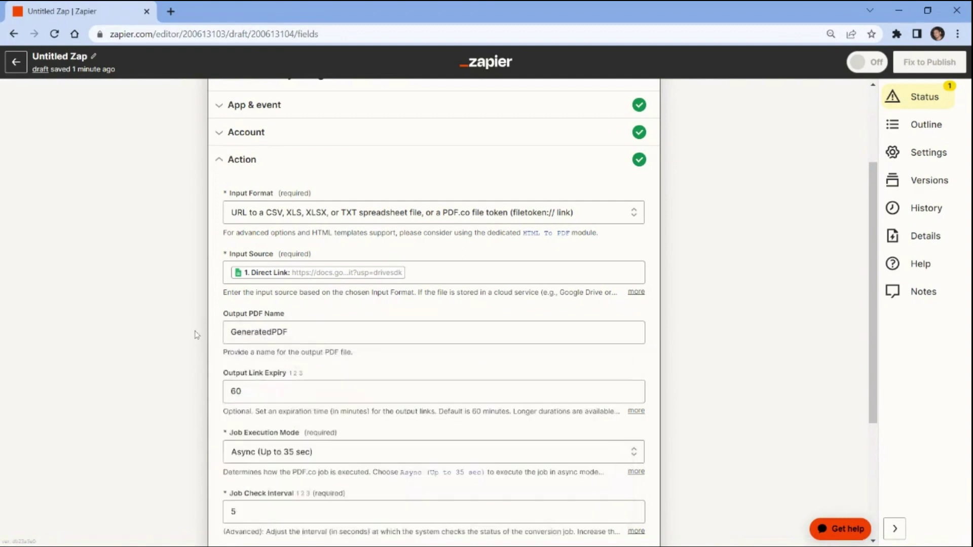
{"action": "scroll", "coordinate": [197, 335], "scroll_direction": "down", "scroll_amount": 4}
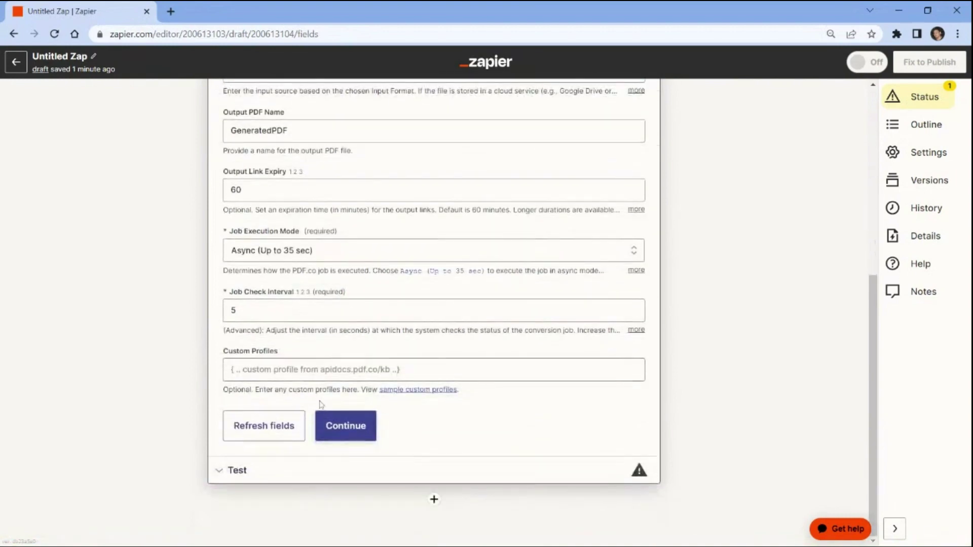
Test the PDF.co action, copy the GeneratedPDF.pdf link, and open a new browser tab
{"action": "left_click", "coordinate": [339, 426]}
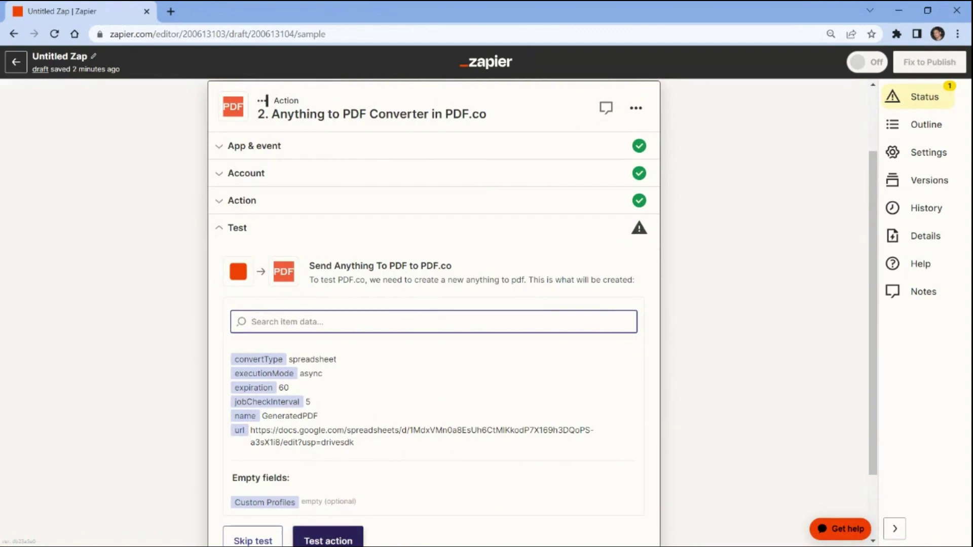
{"action": "left_click", "coordinate": [327, 541]}
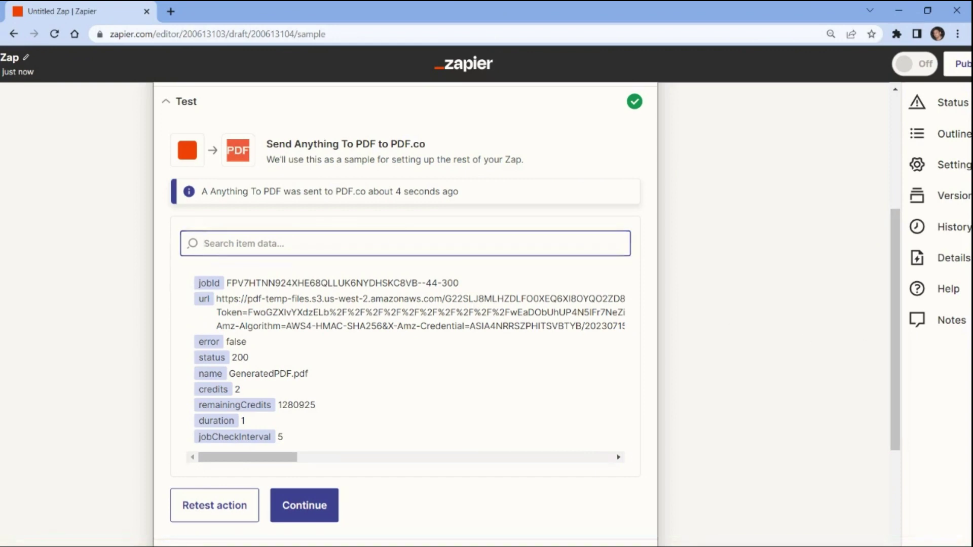
{"action": "triple_click", "coordinate": [507, 299]}
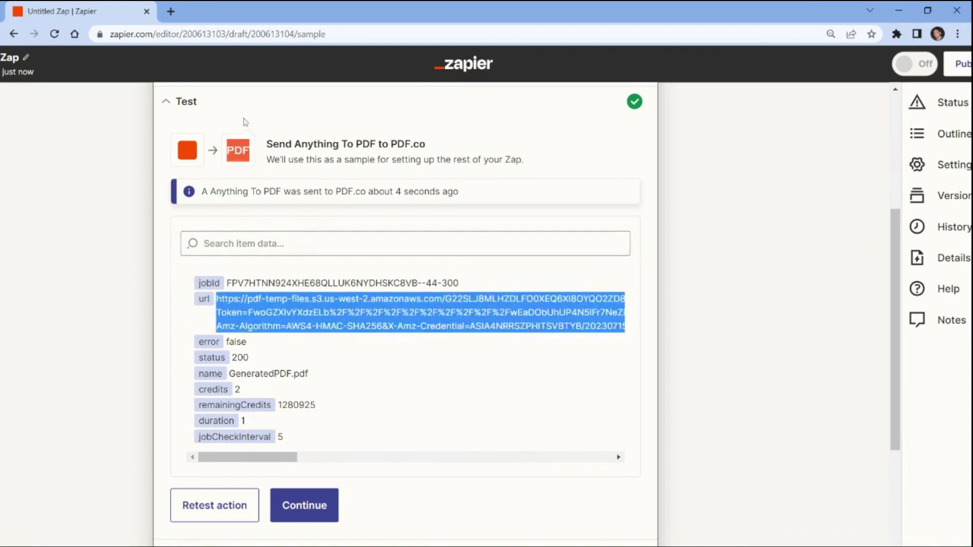
{"action": "left_click", "coordinate": [172, 16]}
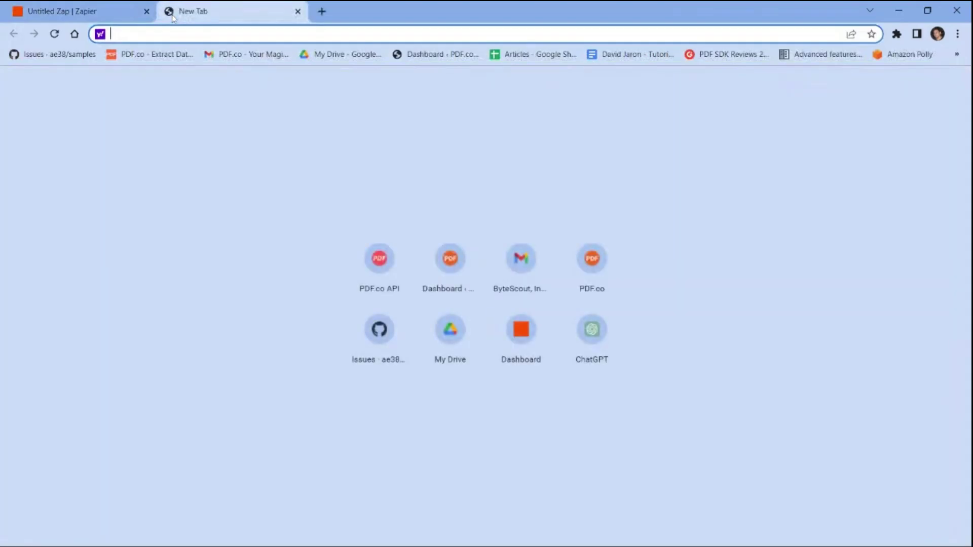
Load GeneratedPDF.pdf from the copied link and select all its Q1 2023 report text
{"action": "key", "text": "ctrl+v"}
{"action": "key", "text": "Return"}
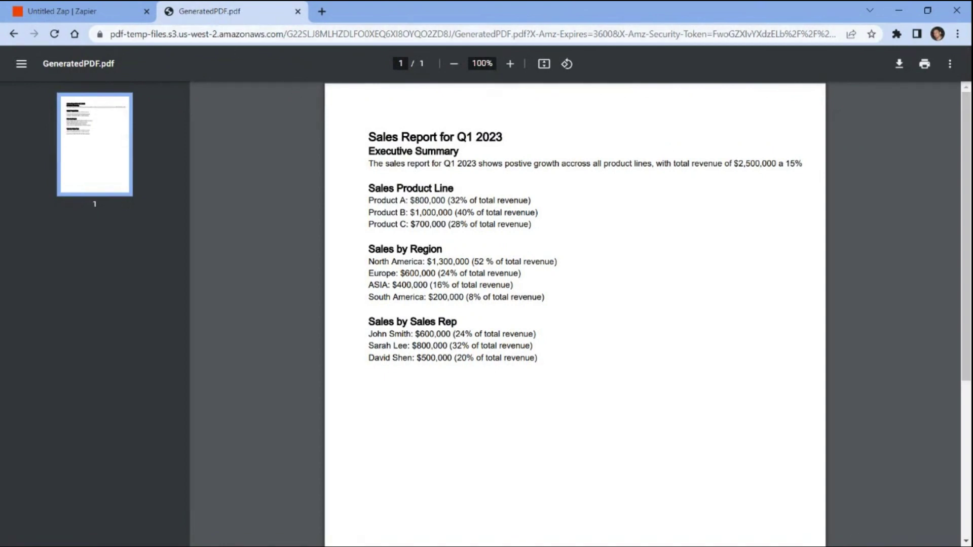
{"action": "key", "text": "ctrl+a"}
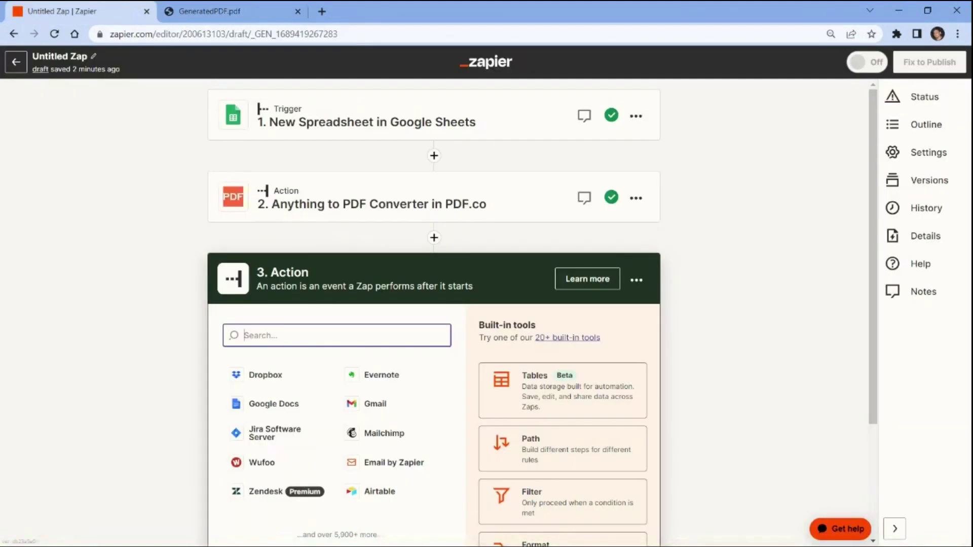
Add ChatGPT as the third step with the Conversation event
{"action": "type", "text": "chatgt"}
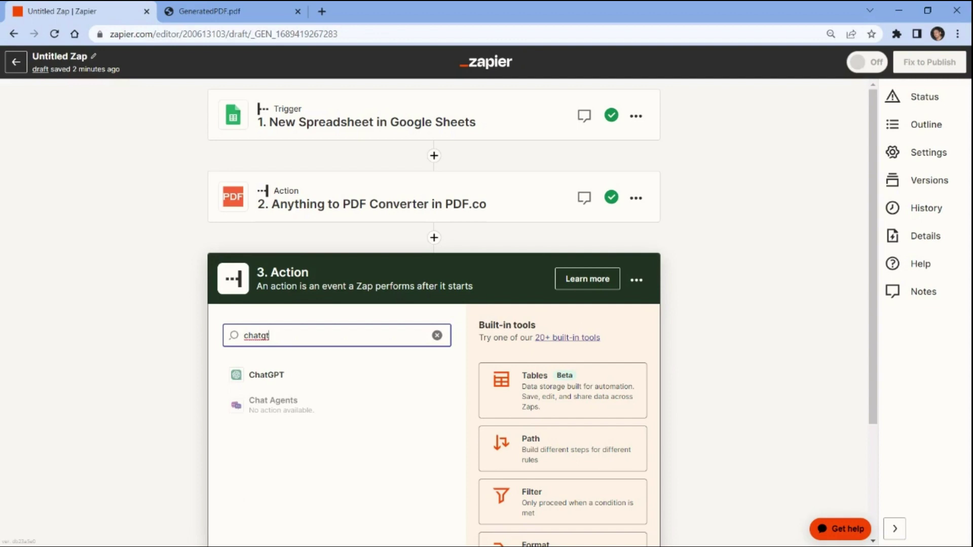
{"action": "left_click", "coordinate": [267, 378]}
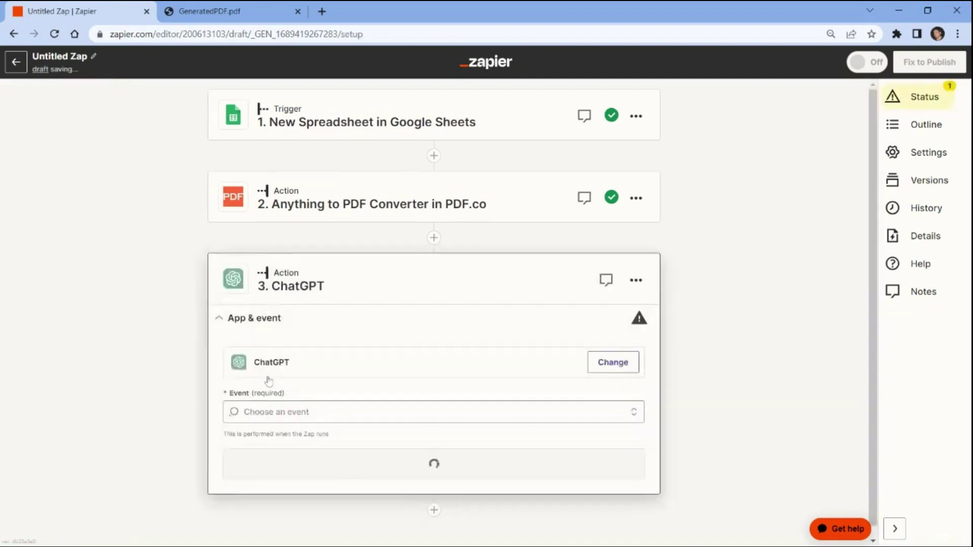
{"action": "left_click", "coordinate": [267, 403]}
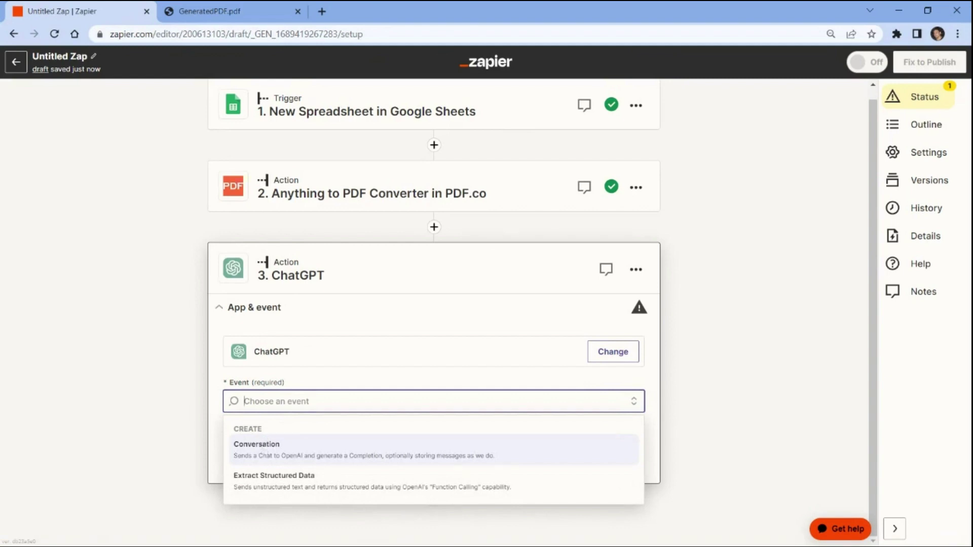
{"action": "left_click", "coordinate": [262, 448]}
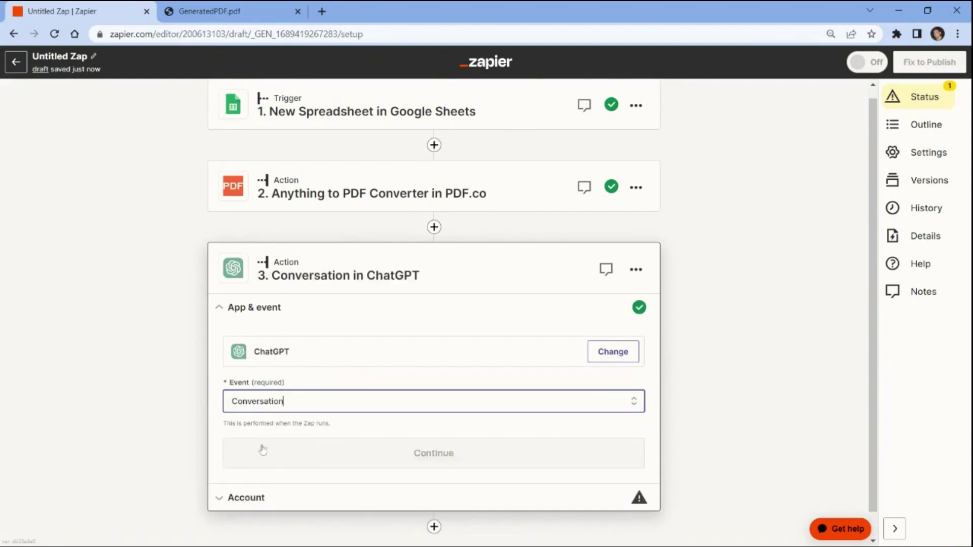
{"action": "left_click", "coordinate": [262, 450]}
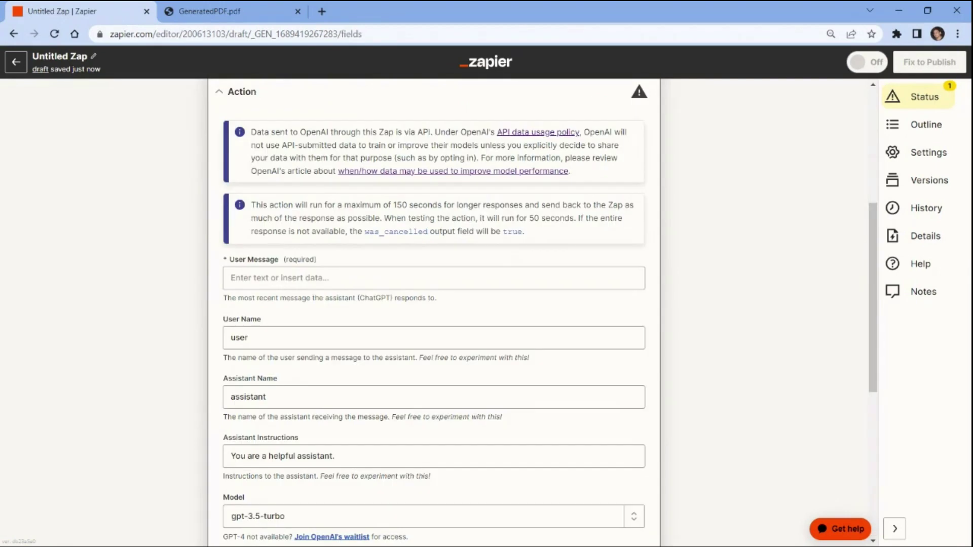
Write the user message 'Generate an analysis on this topic?' followed by the pasted sales report
{"action": "left_click", "coordinate": [355, 278]}
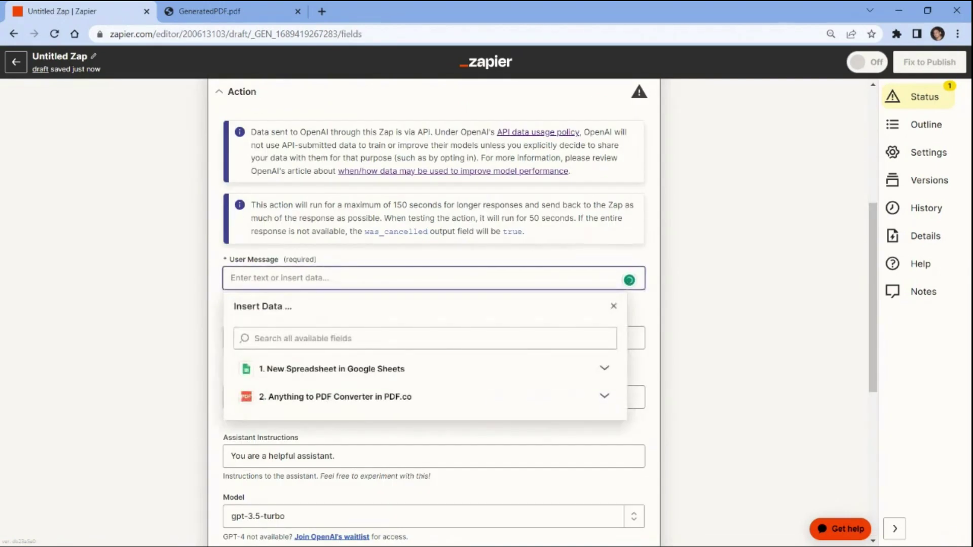
{"action": "type", "text": "Generate an analysis on this"}
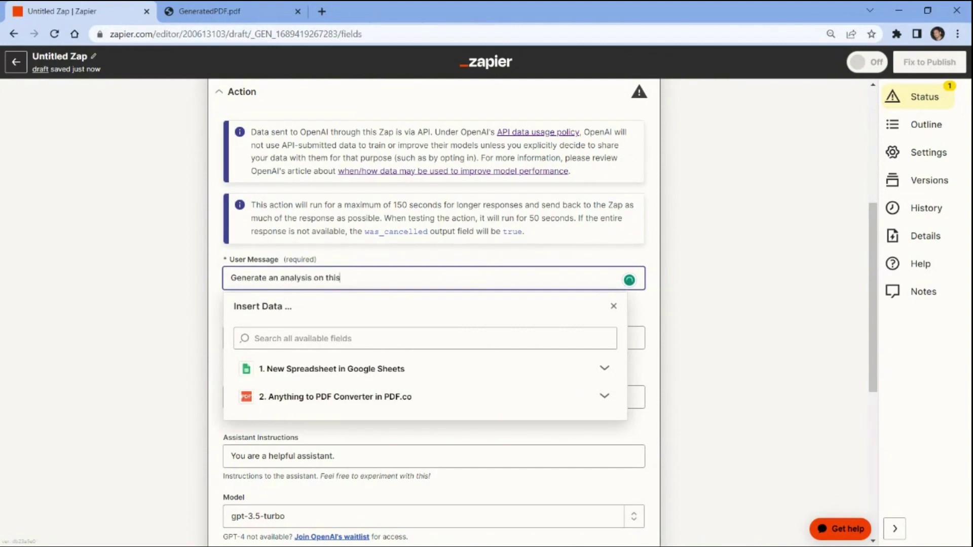
{"action": "type", "text": " topic?"}
{"action": "key", "text": "Return"}
{"action": "scroll", "coordinate": [434, 304], "scroll_direction": "down", "scroll_amount": 2}
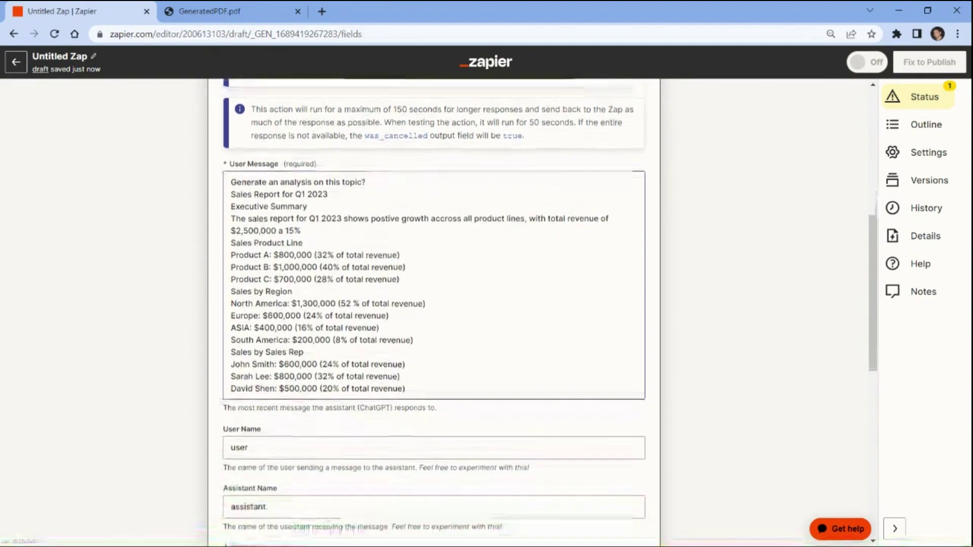
{"action": "scroll", "coordinate": [259, 332], "scroll_direction": "down", "scroll_amount": 2}
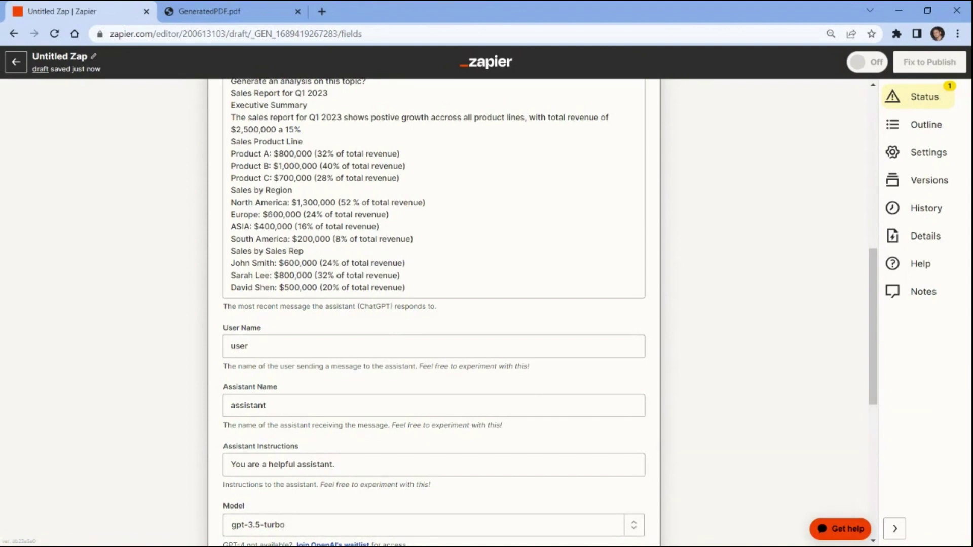
{"action": "scroll", "coordinate": [433, 305], "scroll_direction": "down", "scroll_amount": 3}
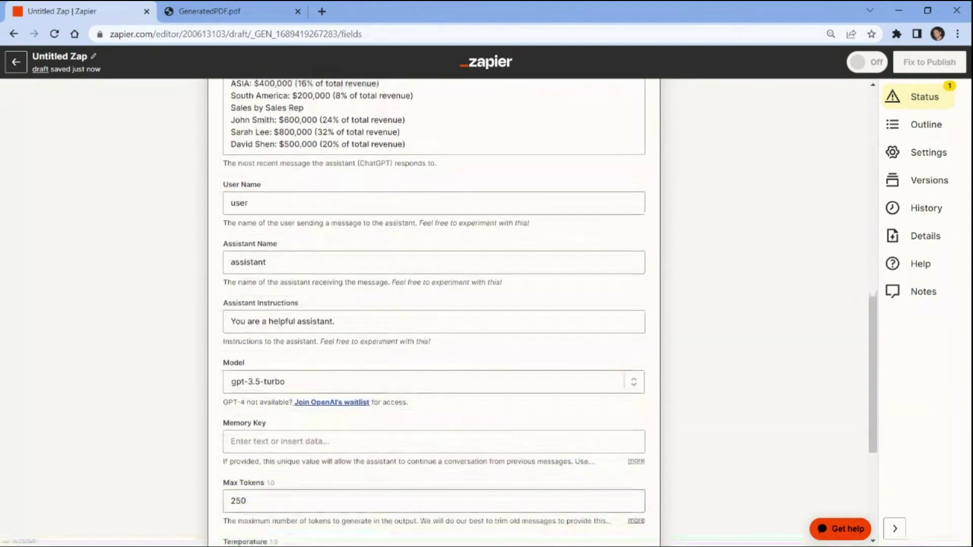
Set the ChatGPT step's memory key to Analysis
{"action": "left_click", "coordinate": [233, 441]}
{"action": "type", "text": "A"}
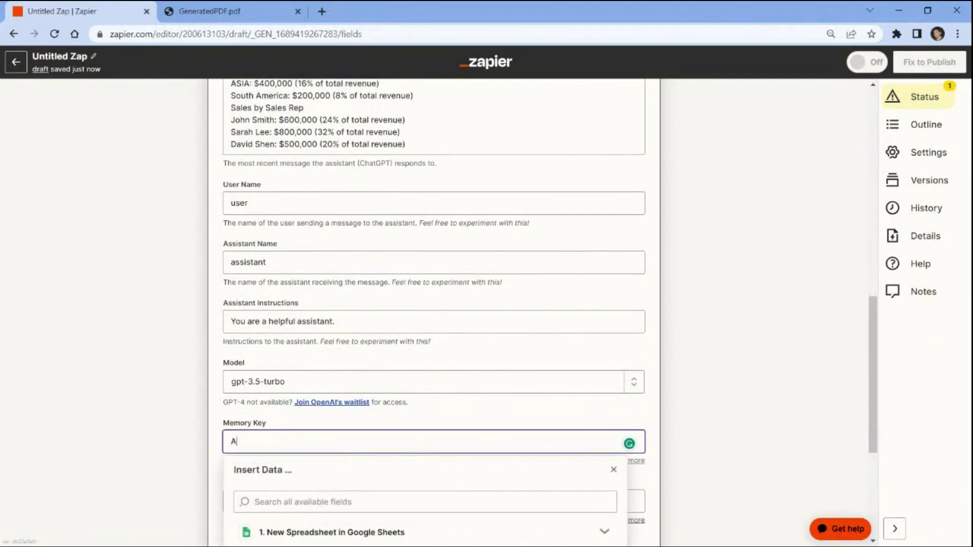
{"action": "type", "text": "nalysis"}
{"action": "left_click", "coordinate": [205, 443]}
{"action": "scroll", "coordinate": [205, 442], "scroll_direction": "down", "scroll_amount": 4}
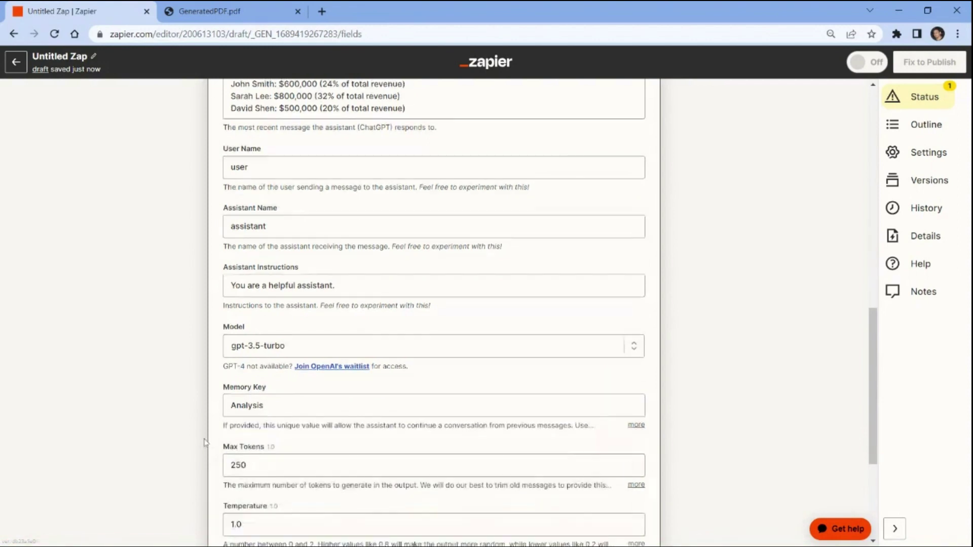
{"action": "left_click", "coordinate": [344, 458]}
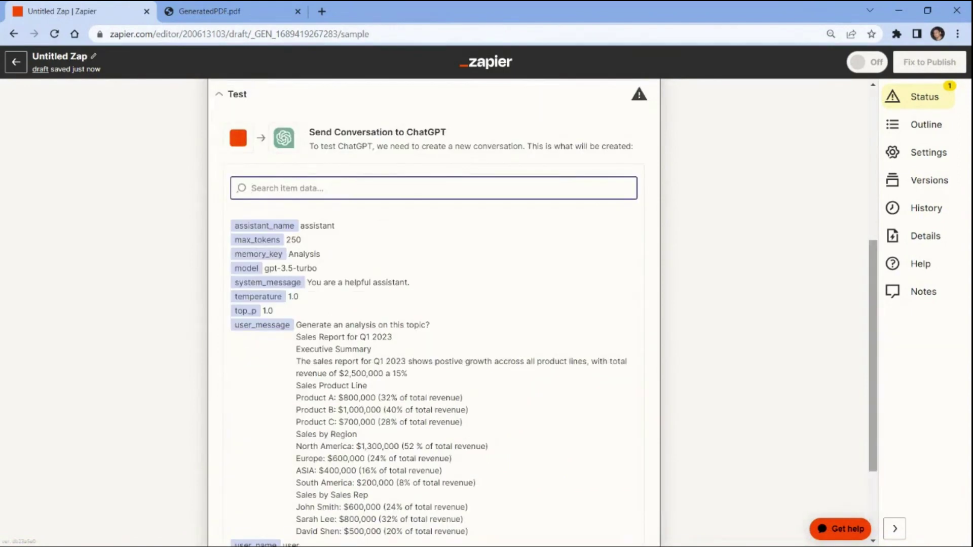
Test the ChatGPT step to get the Q1 2023 sales analysis, then add a fourth step
{"action": "scroll", "coordinate": [876, 254], "scroll_direction": "down", "scroll_amount": 3}
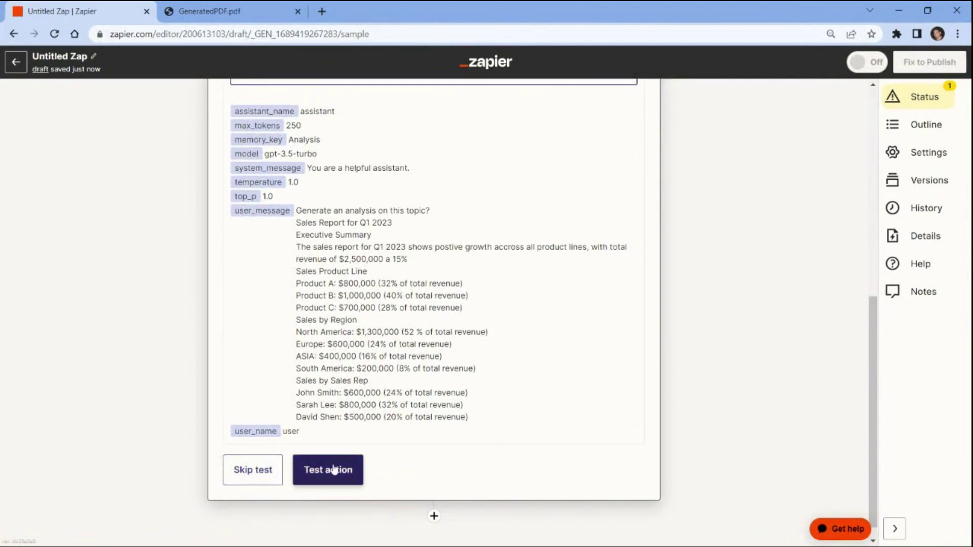
{"action": "left_click", "coordinate": [334, 470]}
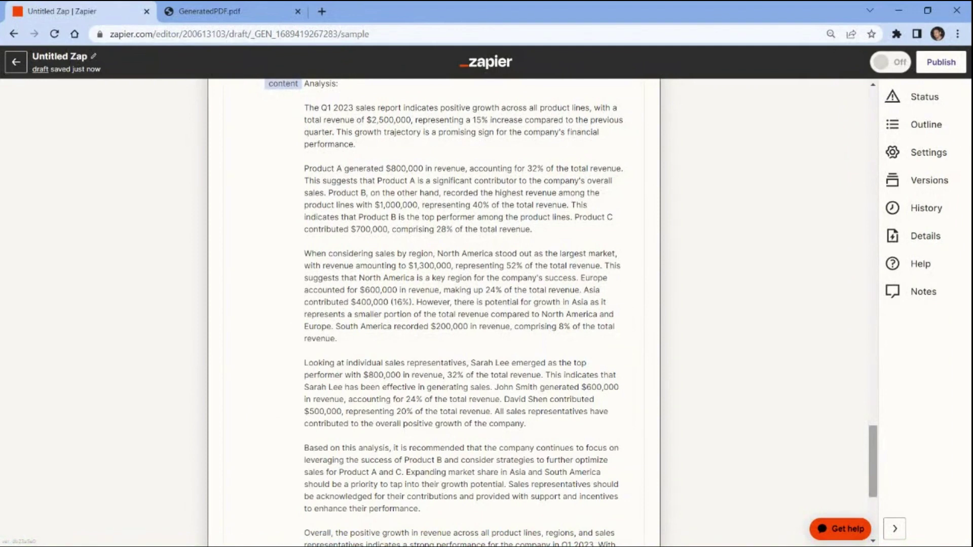
{"action": "scroll", "coordinate": [878, 494], "scroll_direction": "down", "scroll_amount": 5}
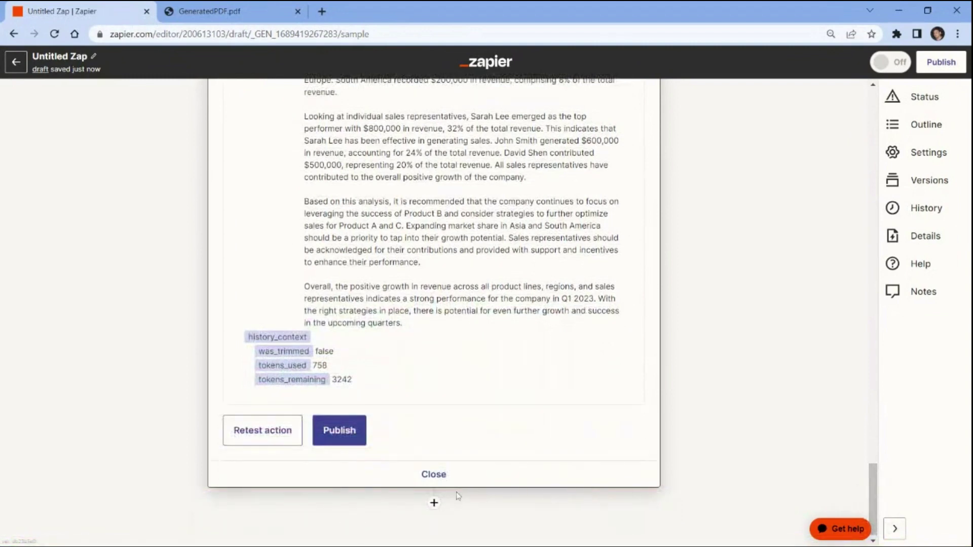
{"action": "left_click", "coordinate": [434, 503]}
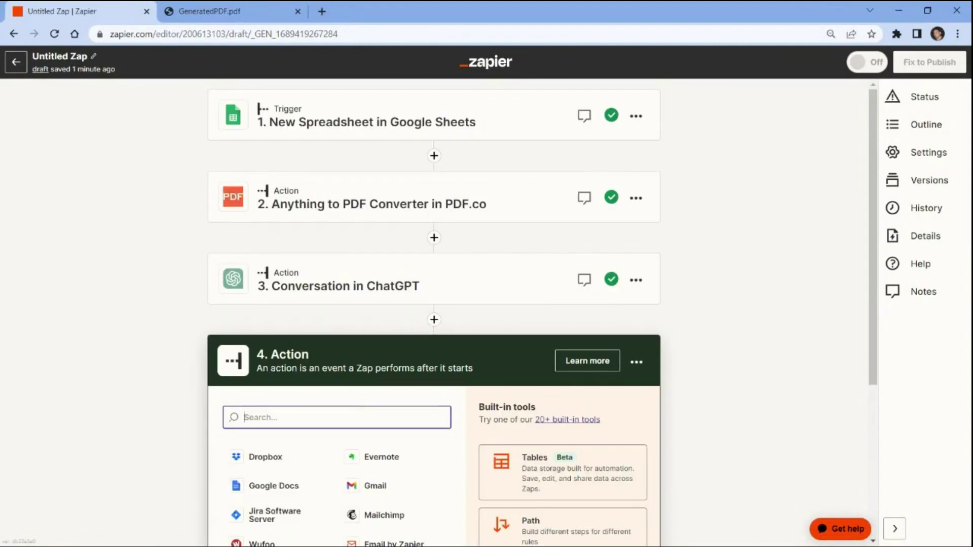
Set step 4 to PDF.co with the HTML to PDF Converter event
{"action": "type", "text": "pdf.co"}
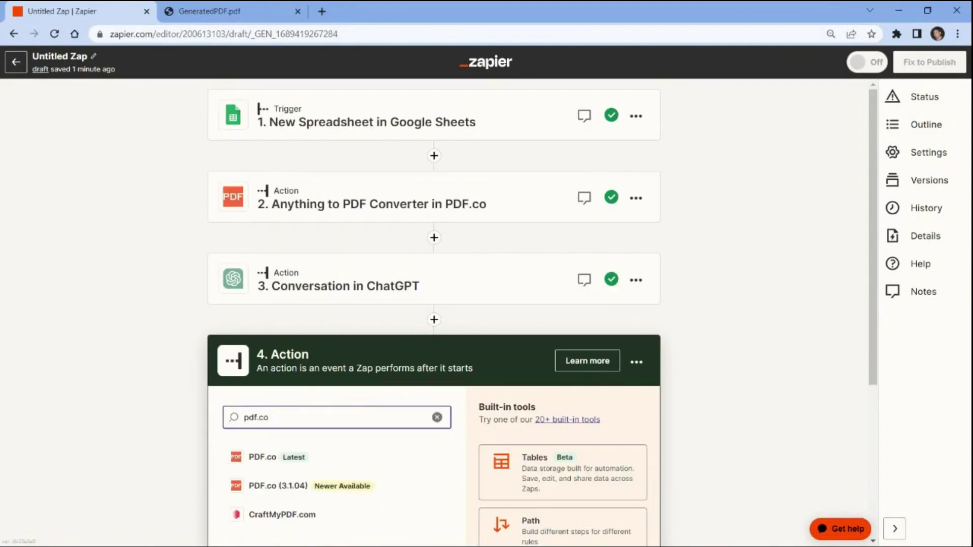
{"action": "left_click", "coordinate": [267, 458]}
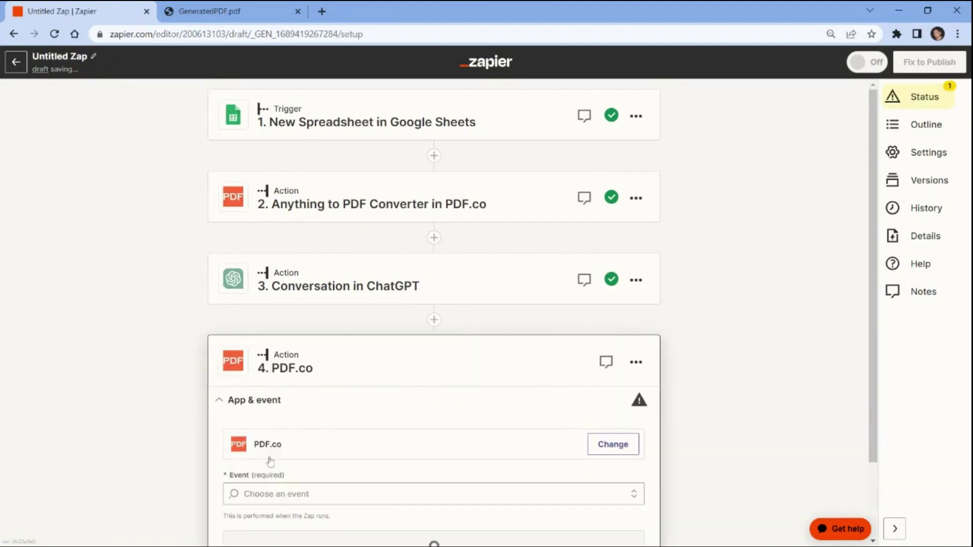
{"action": "left_click", "coordinate": [270, 494]}
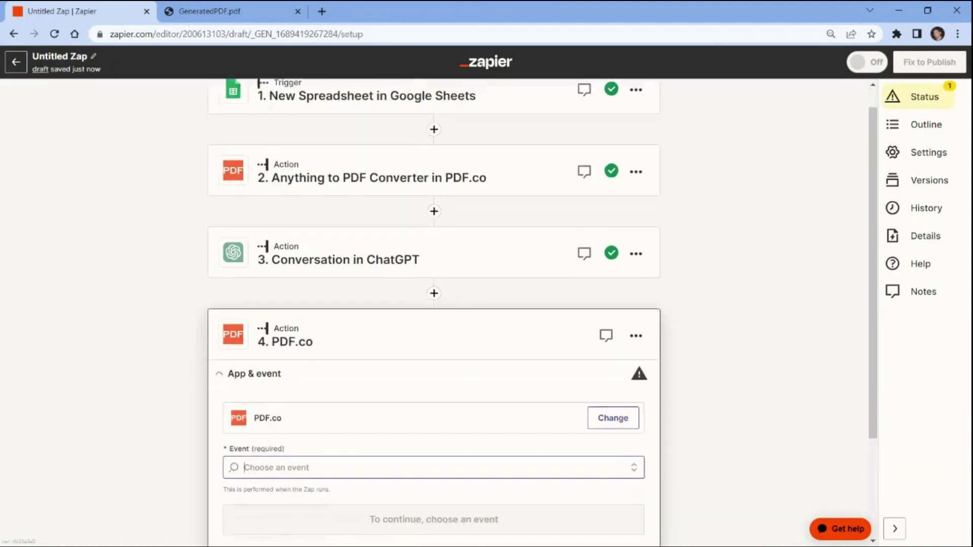
{"action": "type", "text": "html"}
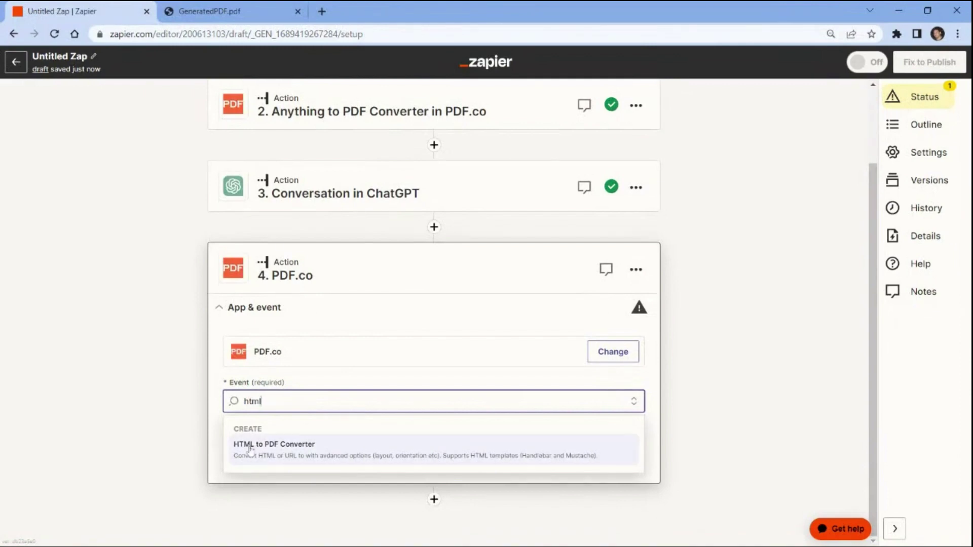
{"action": "key", "text": "Return"}
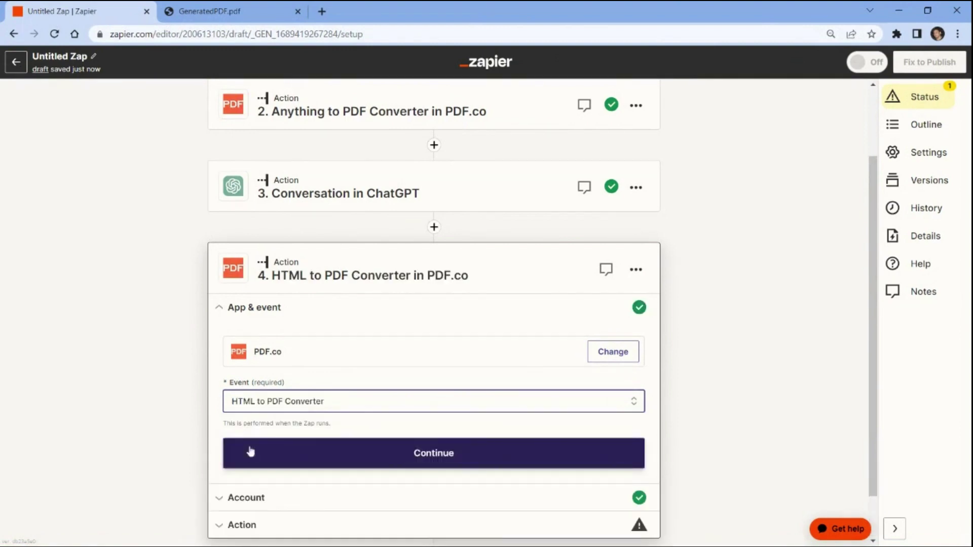
{"action": "key", "text": "Return"}
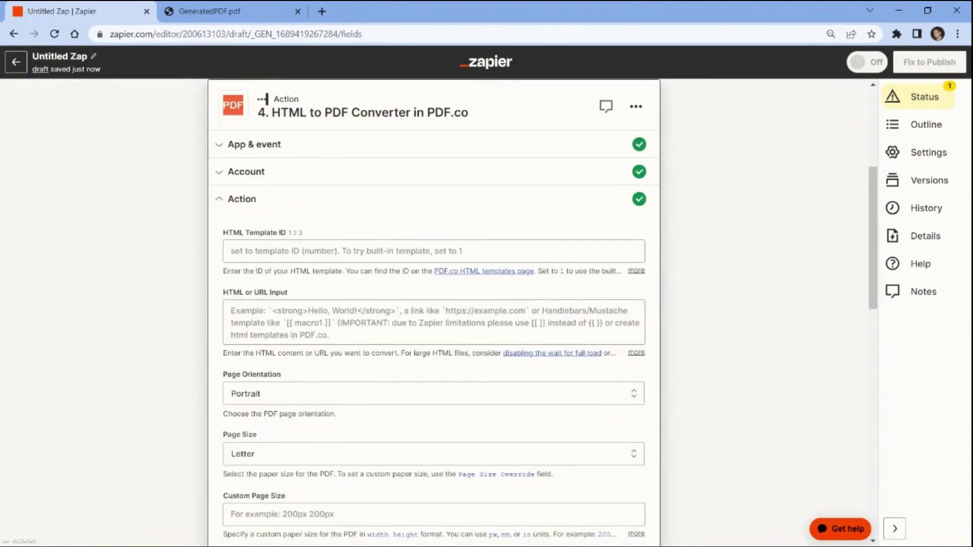
Fill HTML or URL Input with the Assistant Response Message from step 3, Conversation in ChatGPT
{"action": "key", "text": "Tab"}
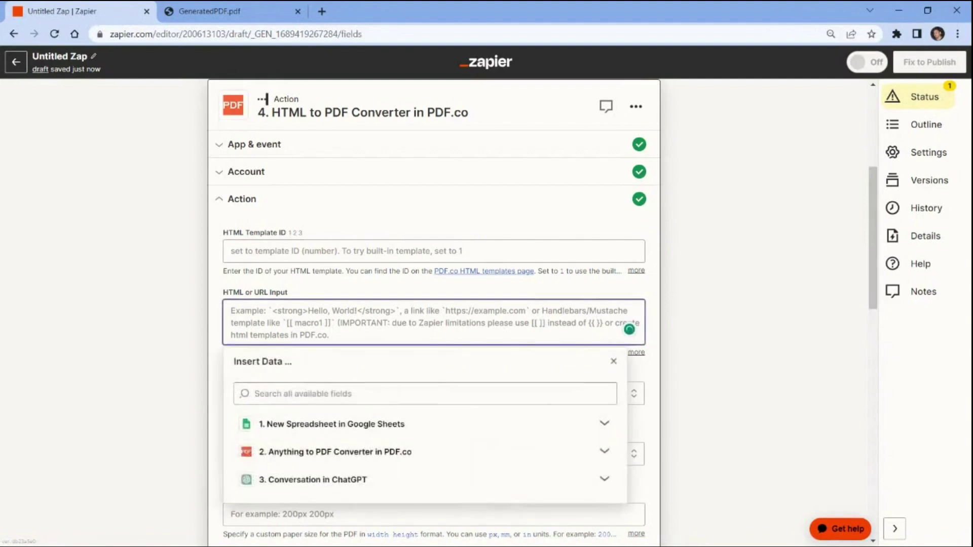
{"action": "left_click", "coordinate": [259, 479]}
{"action": "scroll", "coordinate": [259, 481], "scroll_direction": "down", "scroll_amount": 3}
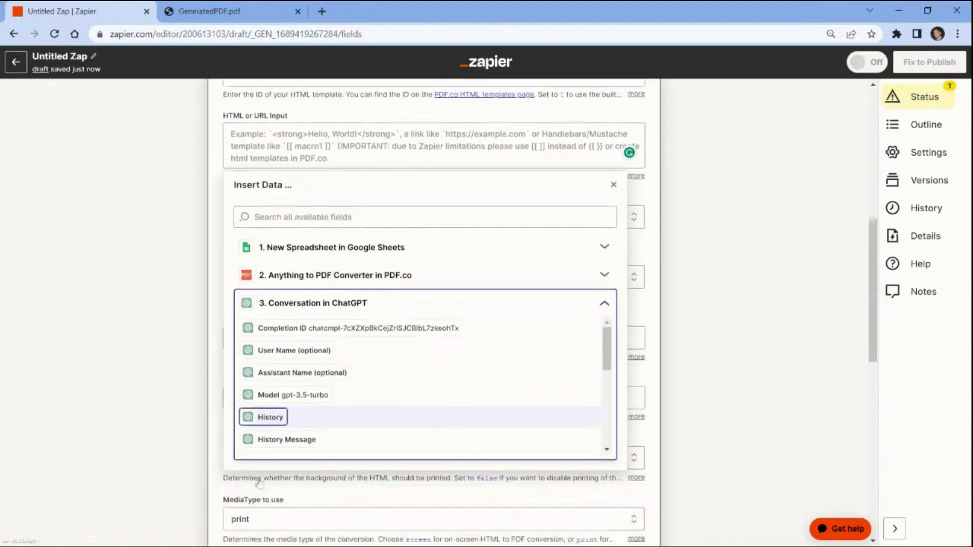
{"action": "left_click_drag", "start_coordinate": [607, 341], "coordinate": [611, 460]}
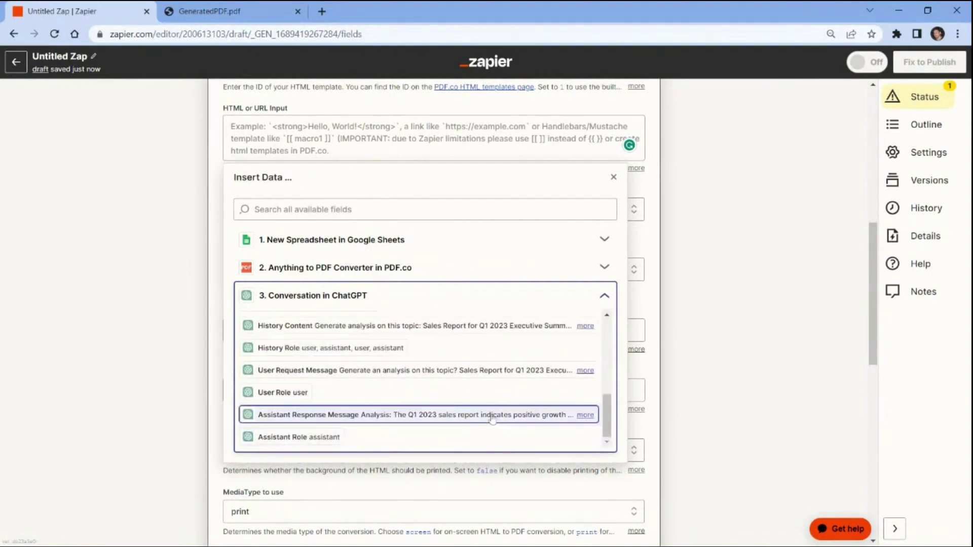
{"action": "left_click", "coordinate": [492, 416]}
{"action": "left_click", "coordinate": [192, 409]}
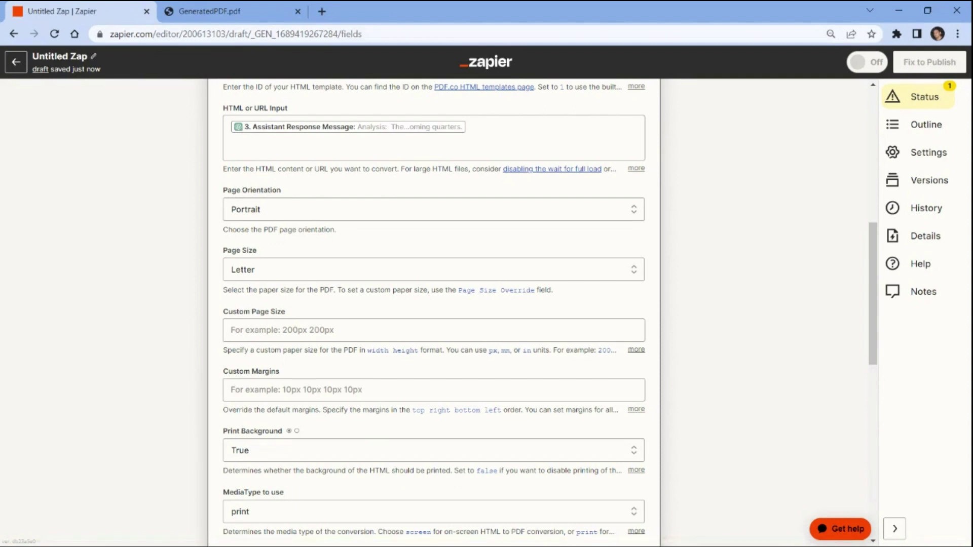
{"action": "scroll", "coordinate": [434, 304], "scroll_direction": "down", "scroll_amount": 15}
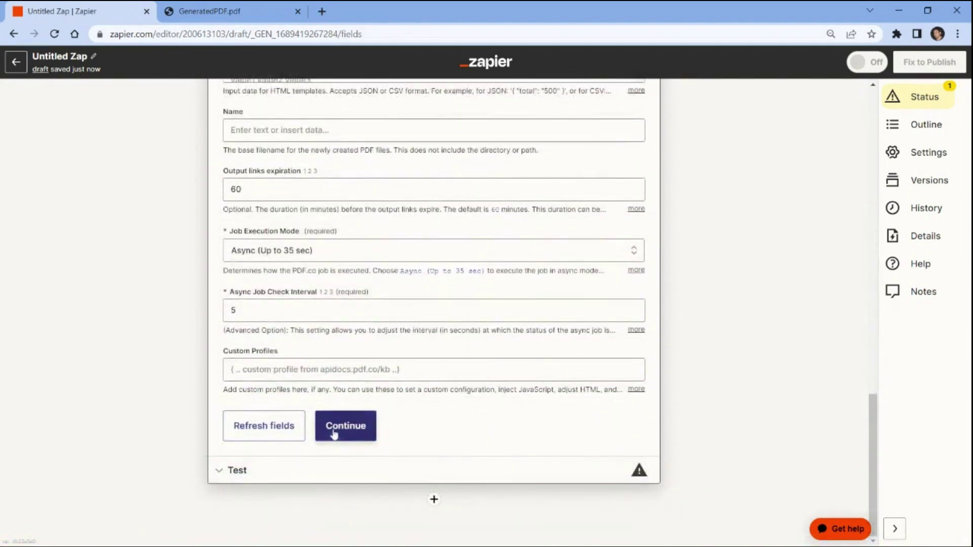
{"action": "left_click", "coordinate": [333, 433]}
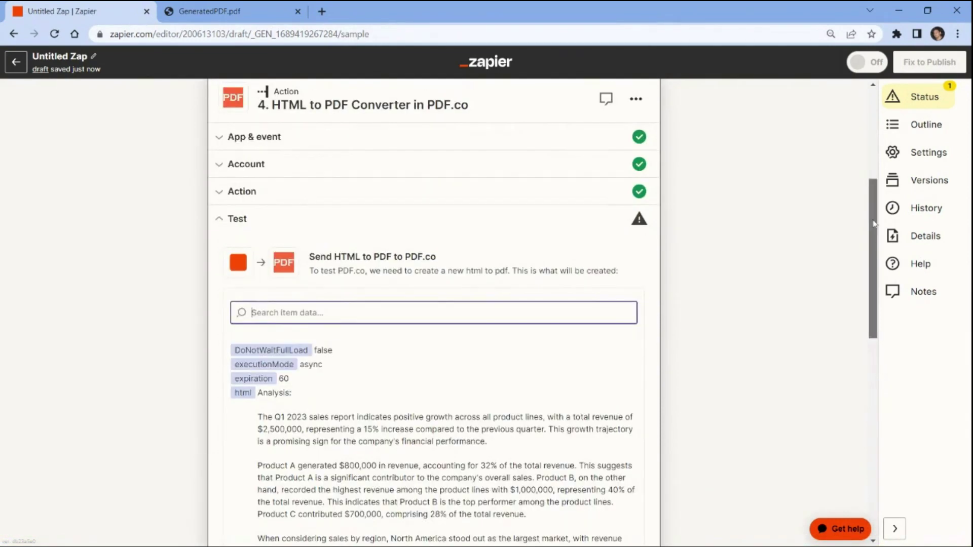
Test step 4, returning htmltopdf.pdf with status 200, and select the returned URL
{"action": "left_click_drag", "start_coordinate": [874, 223], "coordinate": [893, 436]}
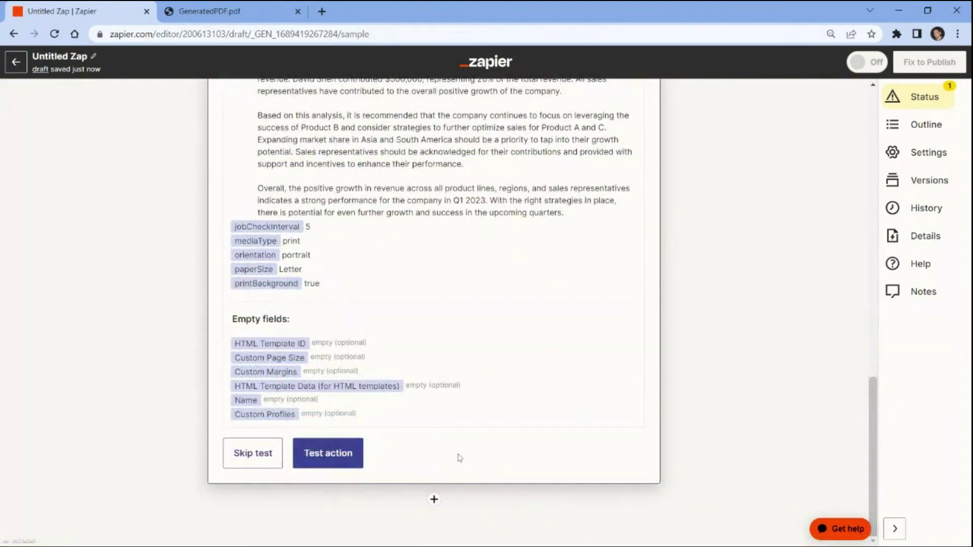
{"action": "left_click", "coordinate": [335, 455]}
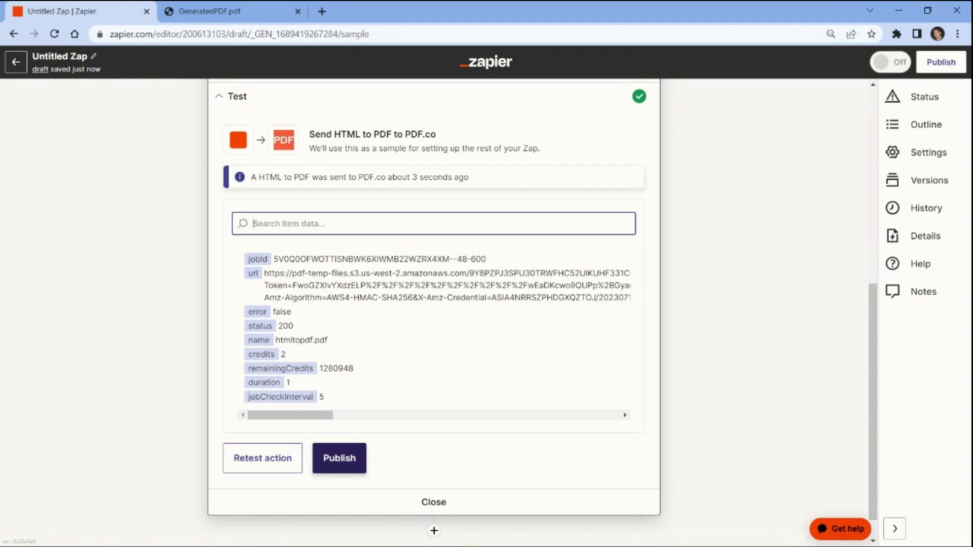
{"action": "triple_click", "coordinate": [370, 294]}
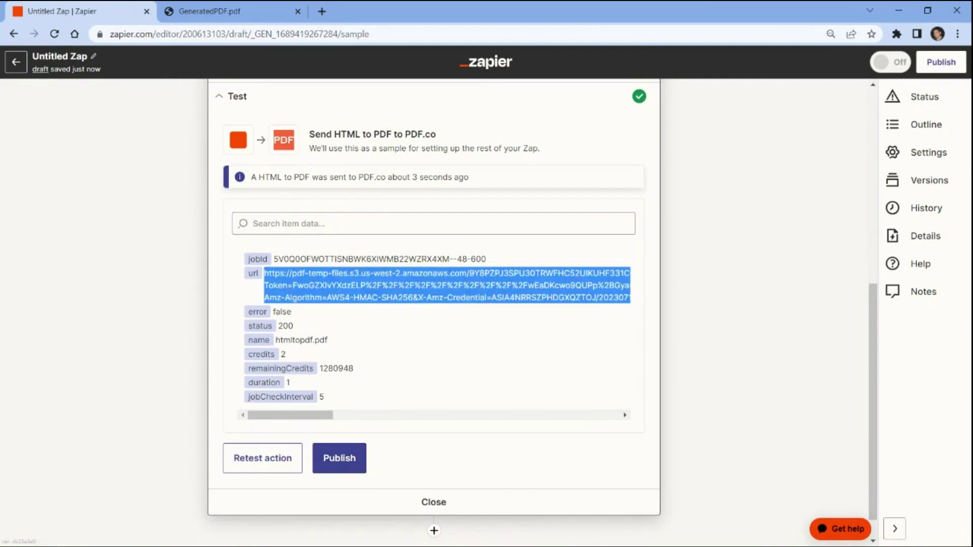
Load the copied htmltopdf.pdf link in a new Chrome tab to view the Q1 2023 analysis
{"action": "left_click", "coordinate": [322, 11]}
{"action": "key", "text": "ctrl+v"}
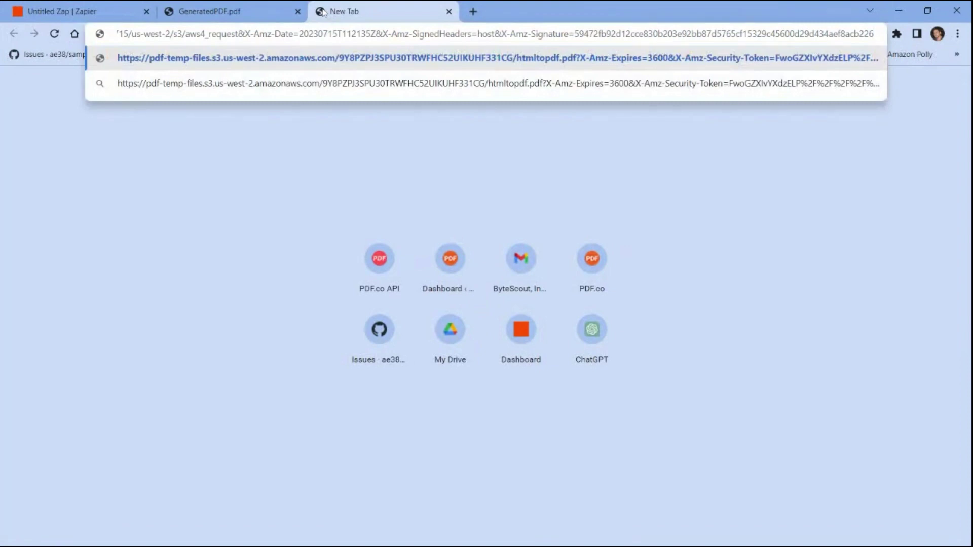
{"action": "key", "text": "Return"}
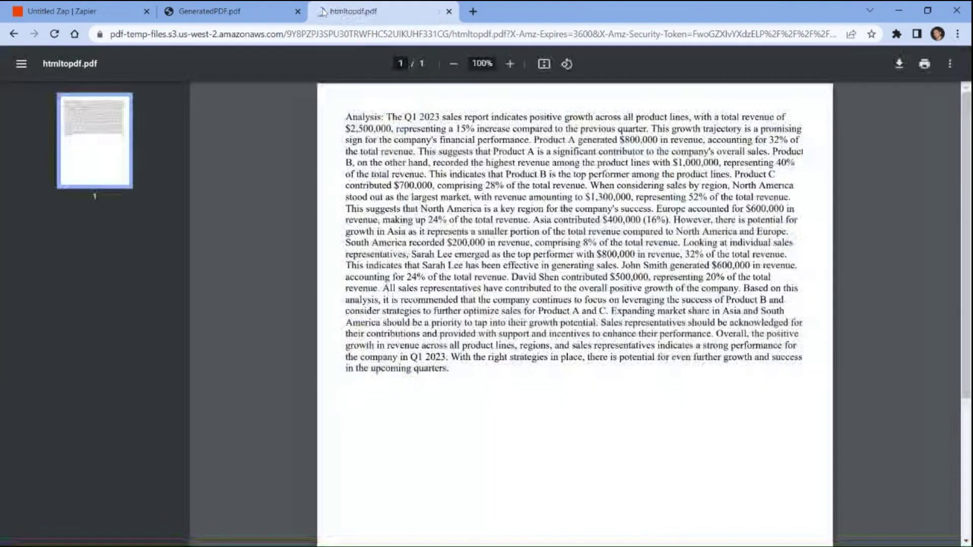
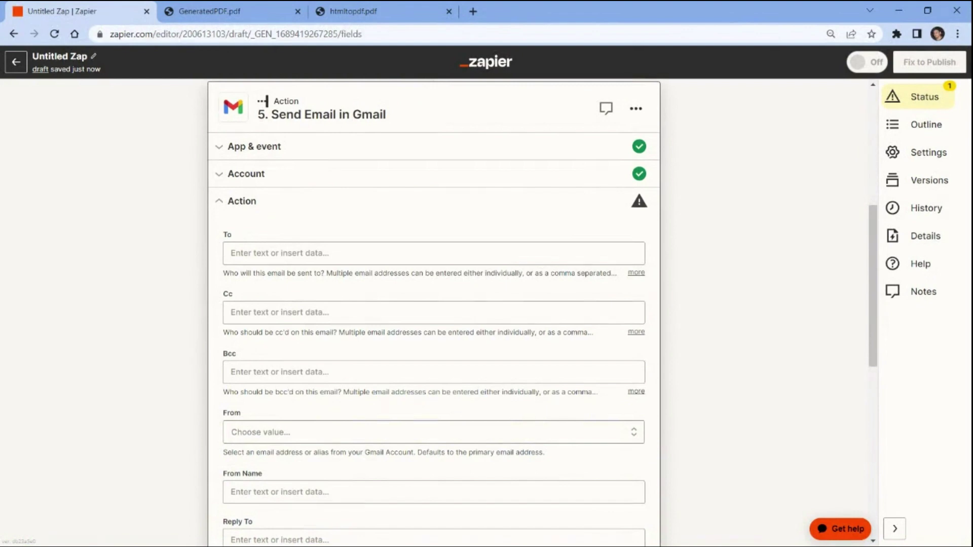
Fill in the Gmail step's recipient and sender email addresses
{"action": "left_click", "coordinate": [252, 248]}
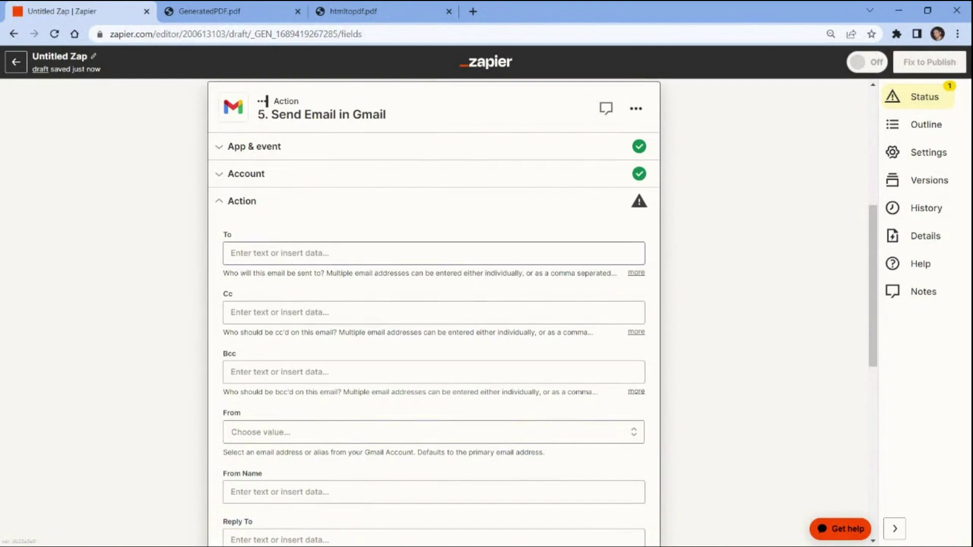
{"action": "type", "text": "janed"}
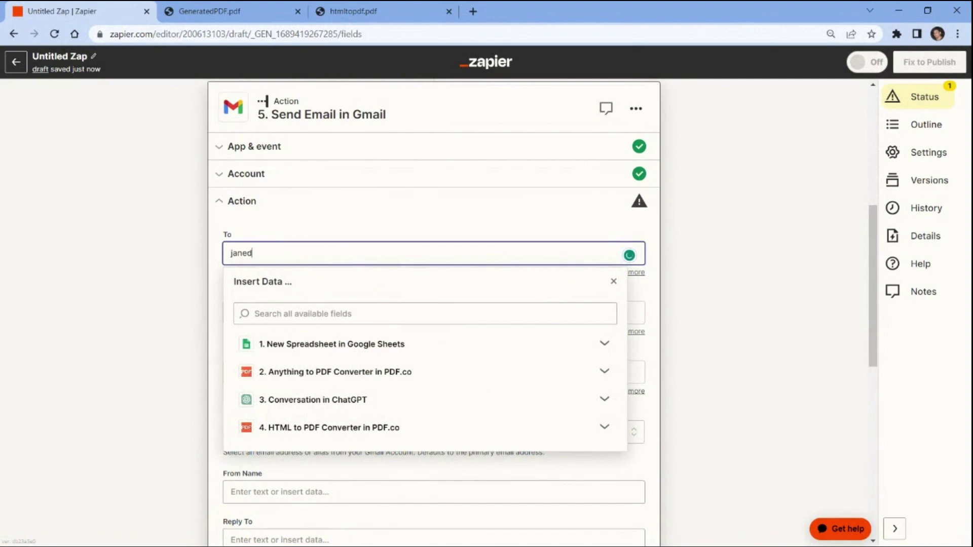
{"action": "type", "text": "oe@example.com"}
{"action": "left_click", "coordinate": [211, 331]}
{"action": "left_click", "coordinate": [230, 461]}
{"action": "type", "text": "johndoe@example"}
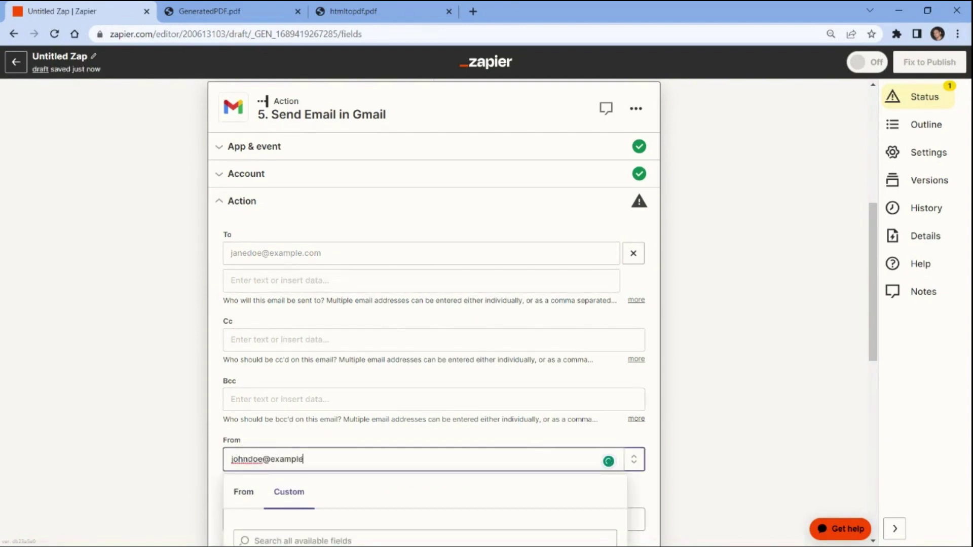
{"action": "type", "text": ".com"}
{"action": "key", "text": "Escape"}
Enter subject 'Email with PDF attachment' and body 'This is a sample email with PDF attachment'
{"action": "scroll", "coordinate": [434, 312], "scroll_direction": "down", "scroll_amount": 4}
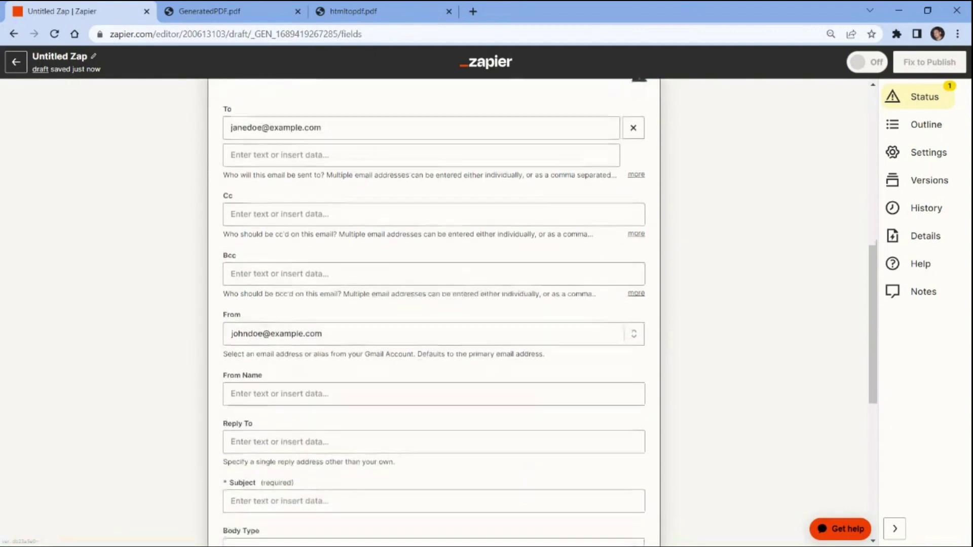
{"action": "left_click", "coordinate": [284, 452]}
{"action": "type", "text": "E"}
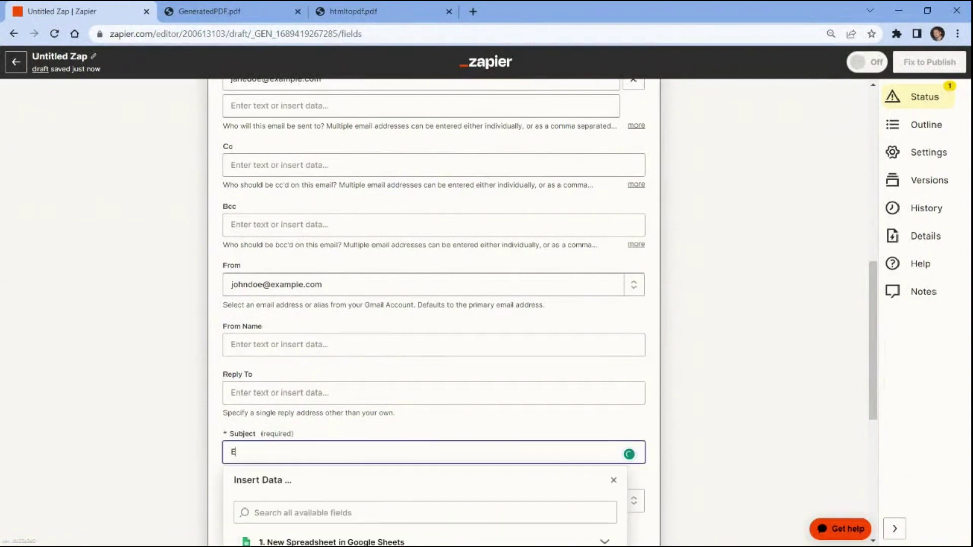
{"action": "type", "text": "mail with PDF attachment"}
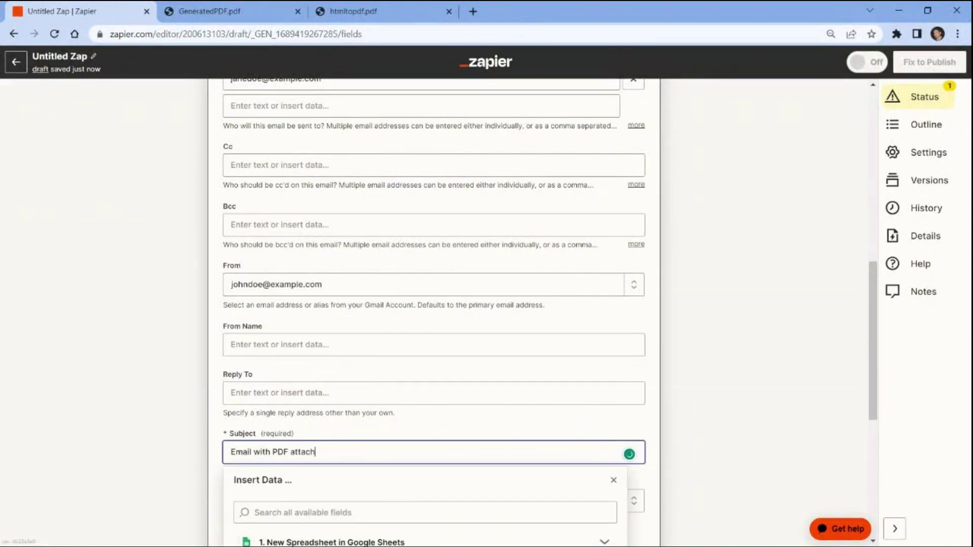
{"action": "left_click", "coordinate": [202, 455]}
{"action": "scroll", "coordinate": [201, 455], "scroll_direction": "down", "scroll_amount": 1}
{"action": "scroll", "coordinate": [200, 454], "scroll_direction": "down", "scroll_amount": 3}
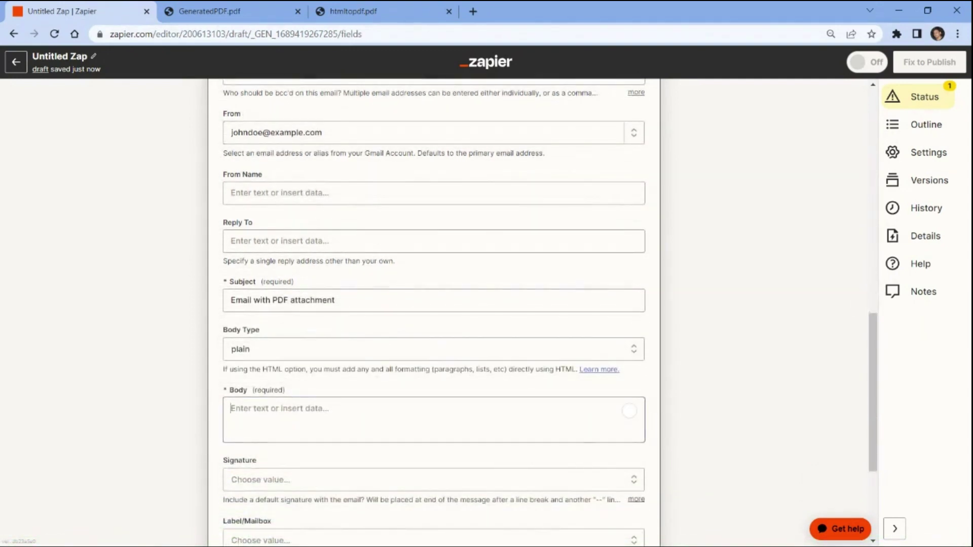
{"action": "left_click", "coordinate": [230, 409]}
{"action": "type", "text": "This"}
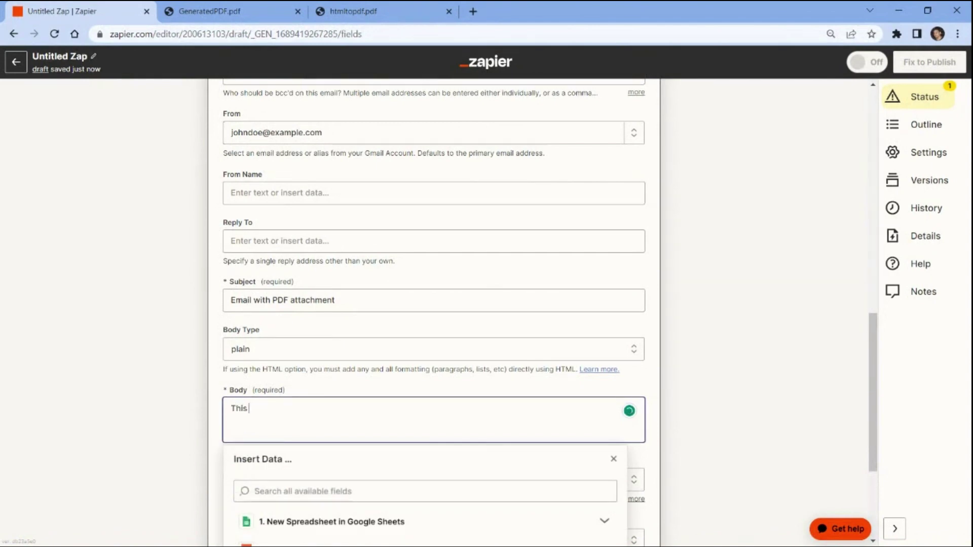
{"action": "type", "text": " is a sample email  with"}
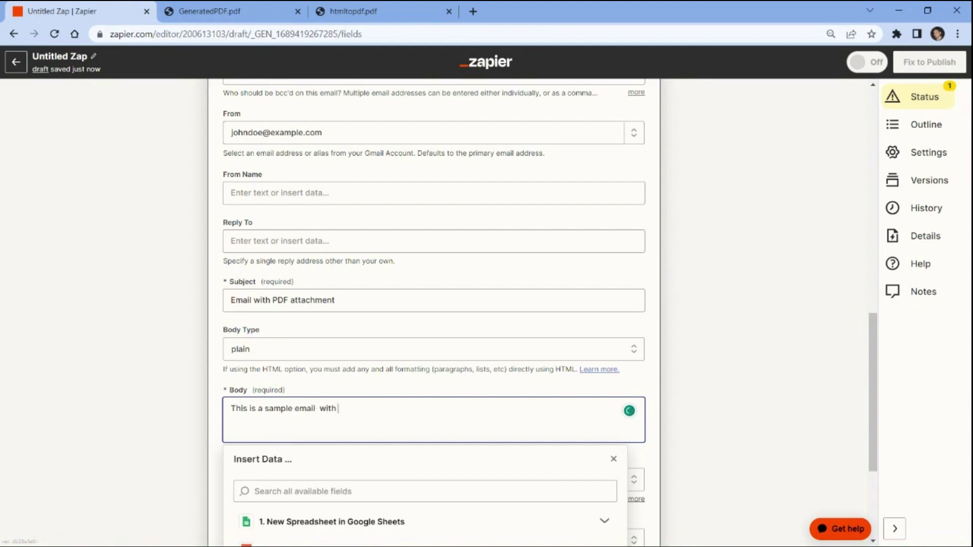
{"action": "type", "text": " PDF attachment"}
{"action": "left_click", "coordinate": [202, 416]}
Use the HTML to PDF Converter step's Url output as the email attachment
{"action": "scroll", "coordinate": [203, 415], "scroll_direction": "down", "scroll_amount": 3}
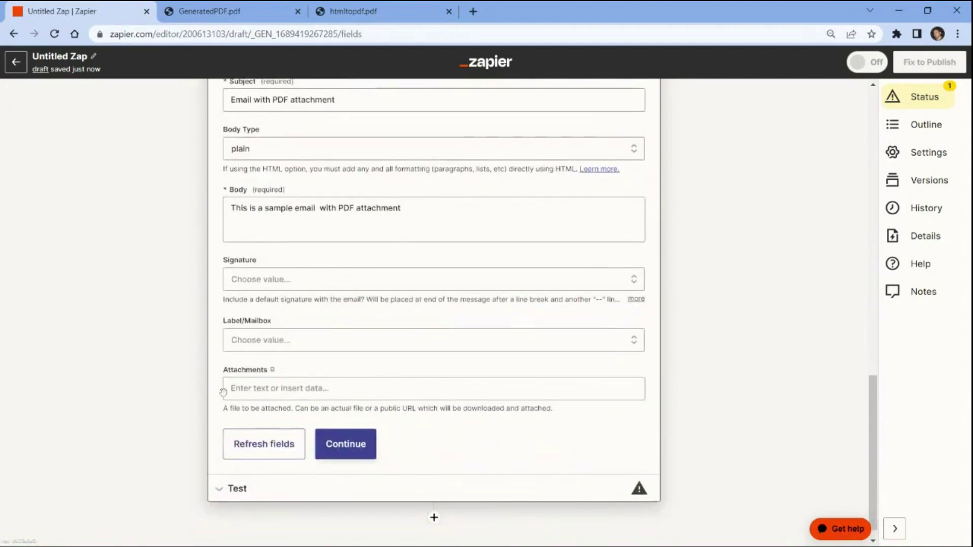
{"action": "left_click", "coordinate": [226, 391]}
{"action": "left_click", "coordinate": [253, 523]}
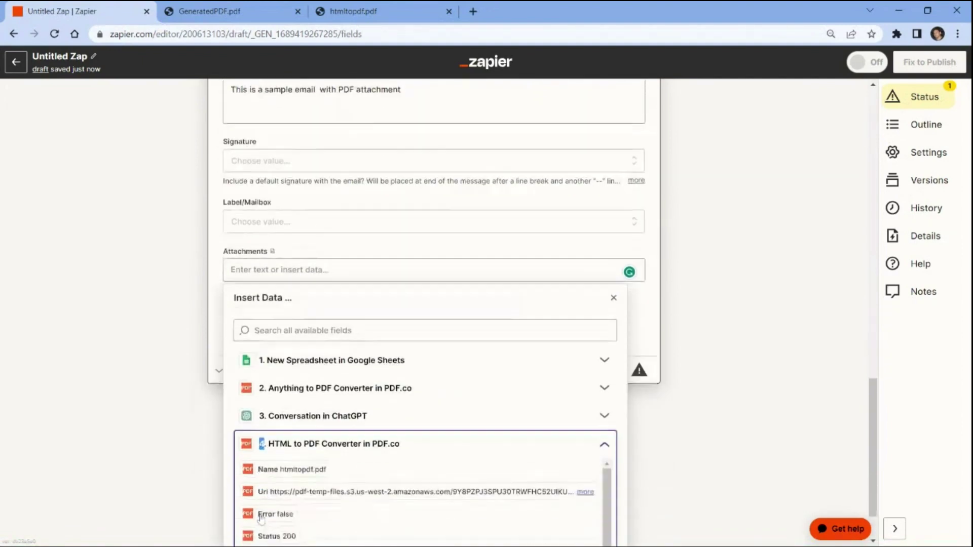
{"action": "left_click", "coordinate": [267, 427]}
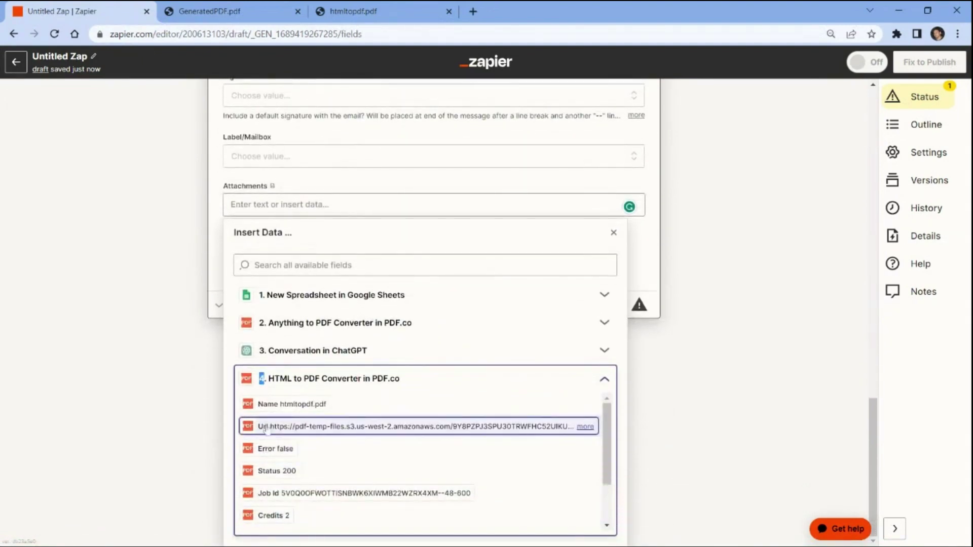
{"action": "left_click", "coordinate": [267, 428]}
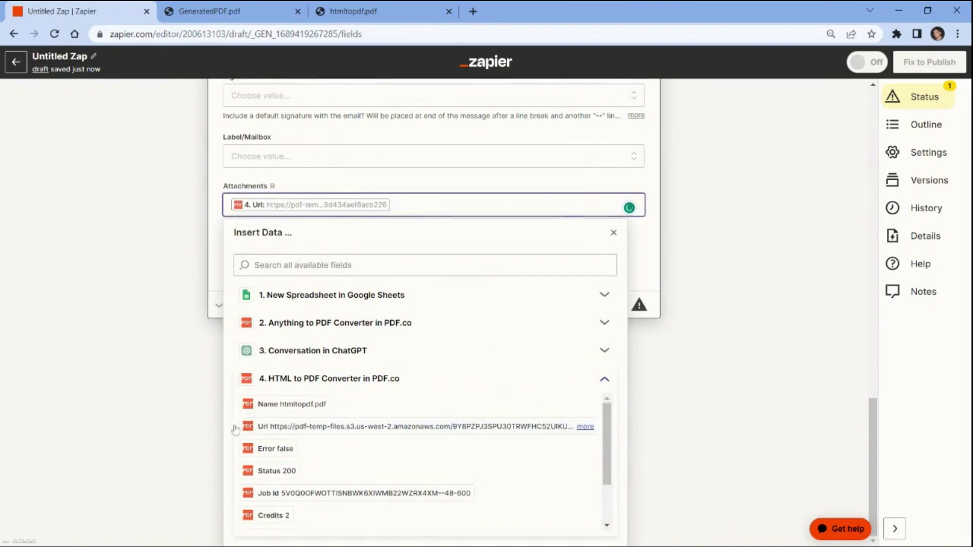
{"action": "left_click", "coordinate": [212, 426]}
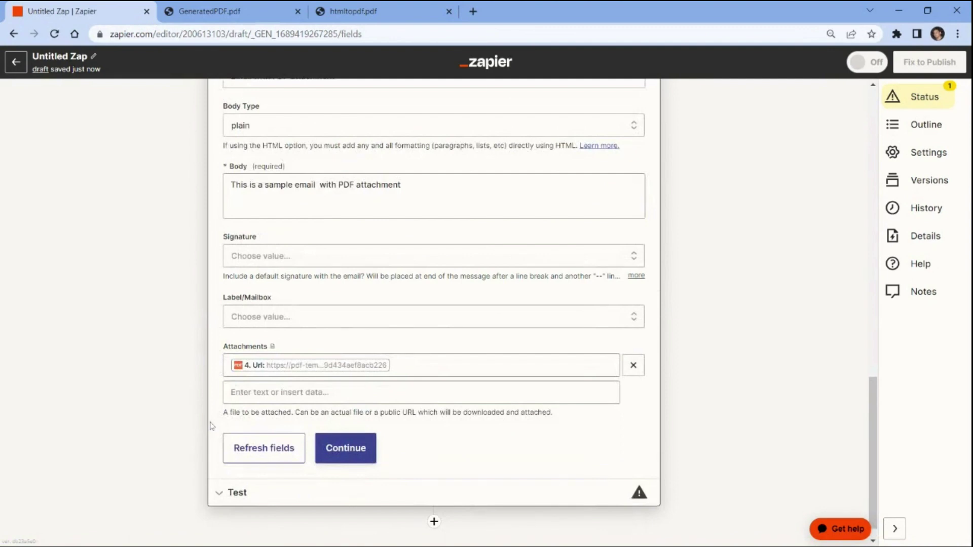
Test the Gmail action and confirm the email with the PDF shows as SENT
{"action": "left_click", "coordinate": [341, 448]}
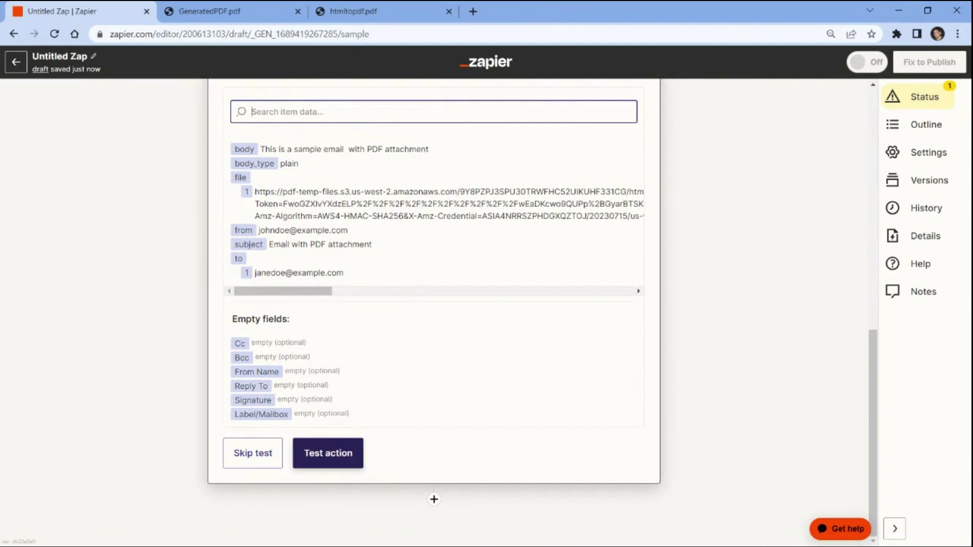
{"action": "left_click", "coordinate": [334, 452]}
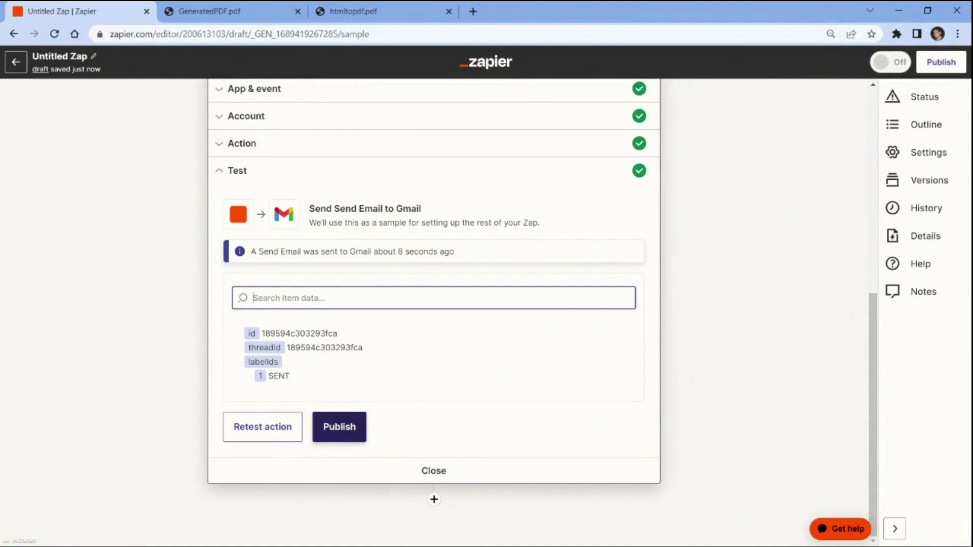
{"action": "left_click_drag", "start_coordinate": [301, 376], "coordinate": [266, 375]}
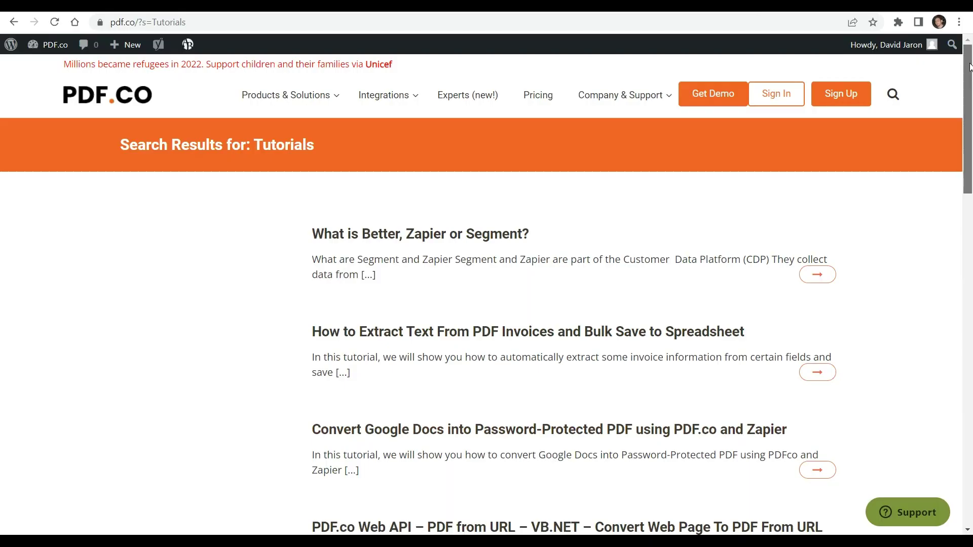
{"action": "scroll", "coordinate": [507, 304], "scroll_direction": "down", "scroll_amount": 3}
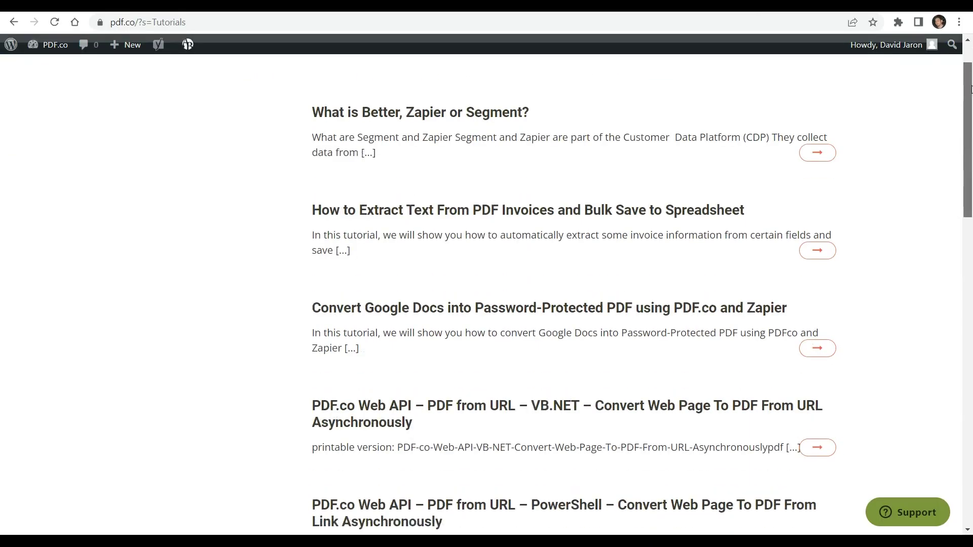
{"action": "left_click_drag", "start_coordinate": [971, 93], "coordinate": [972, 203]}
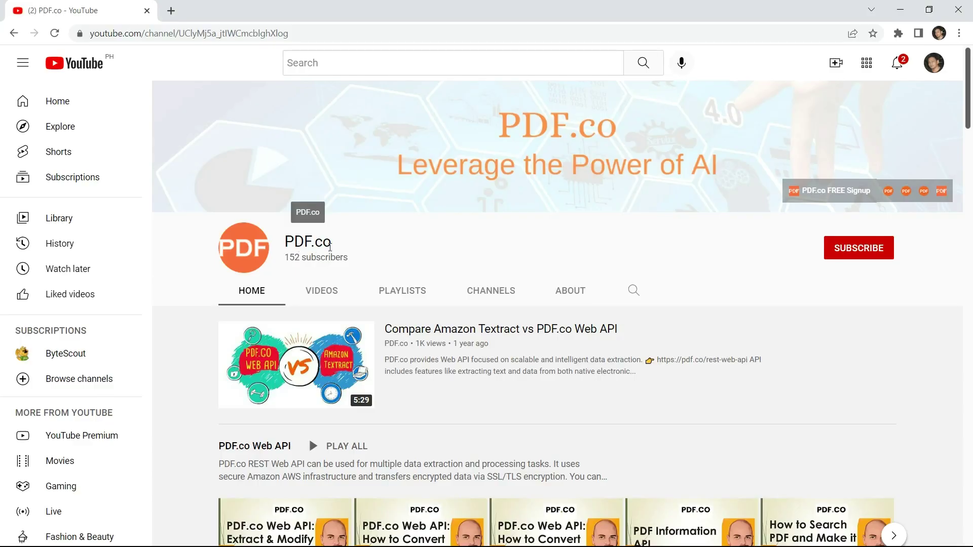
Subscribe to the PDF.co YouTube channel and set its notifications to All
{"action": "scroll", "coordinate": [972, 221], "scroll_direction": "down", "scroll_amount": 10}
{"action": "left_click_drag", "start_coordinate": [972, 221], "coordinate": [971, 277]}
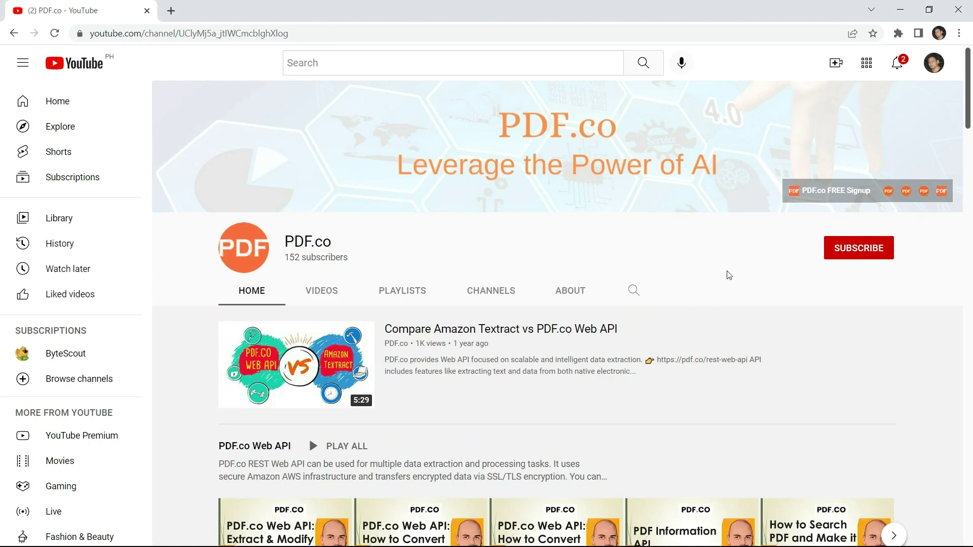
{"action": "left_click", "coordinate": [870, 249]}
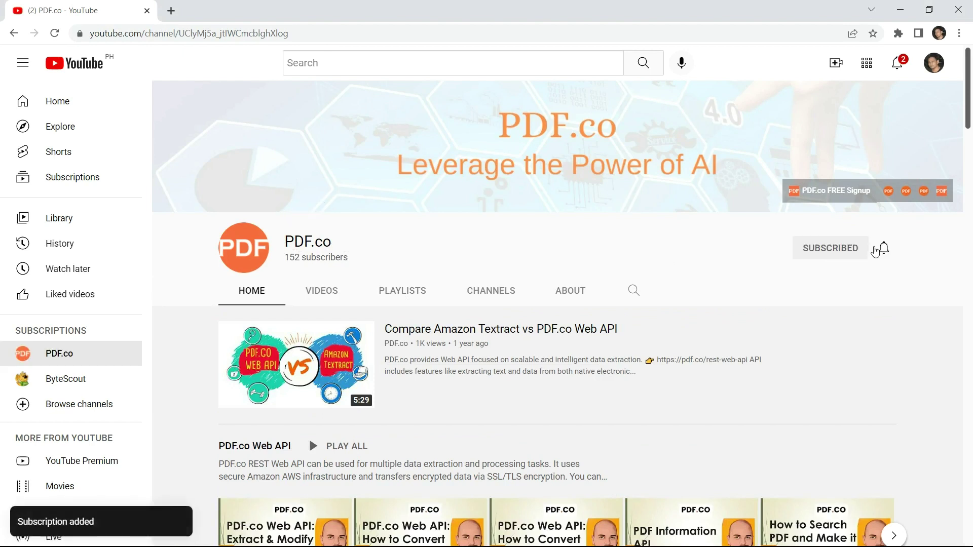
{"action": "left_click", "coordinate": [884, 249]}
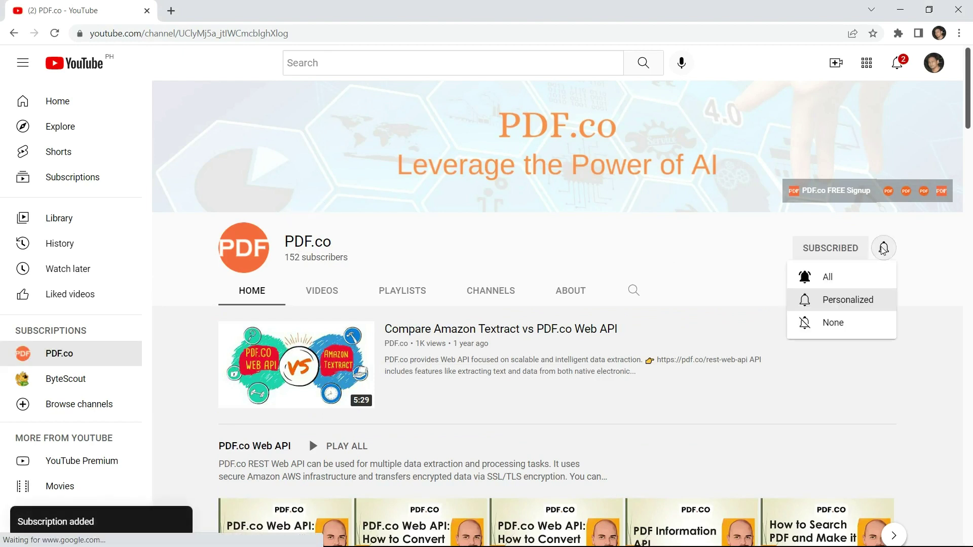
{"action": "left_click", "coordinate": [834, 278]}
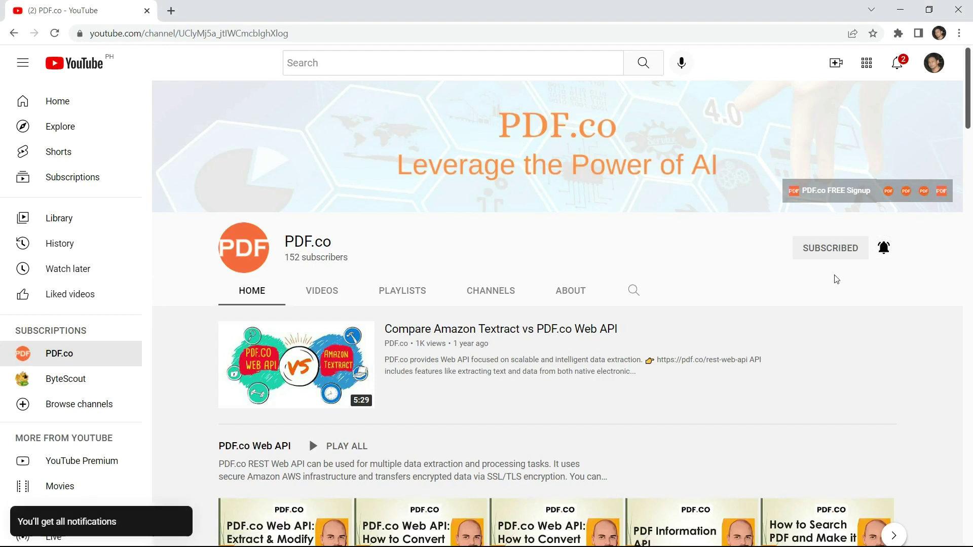